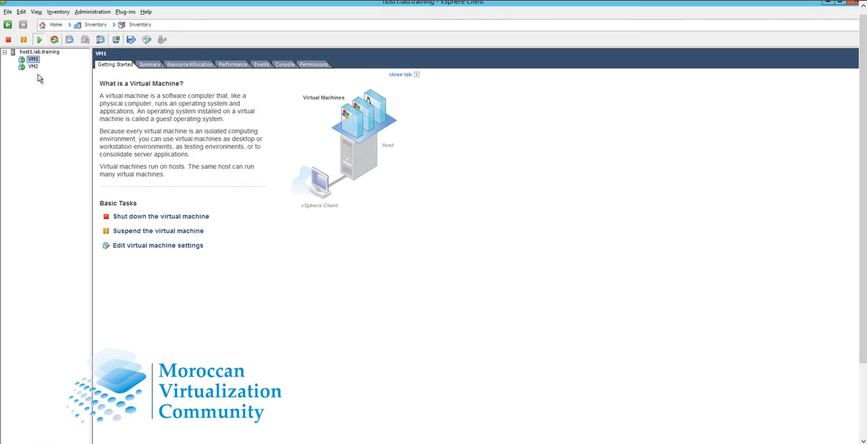
Step: Open the console of VM1 in its own window and move that window aside
{"action": "right_click", "coordinate": [37, 62]}
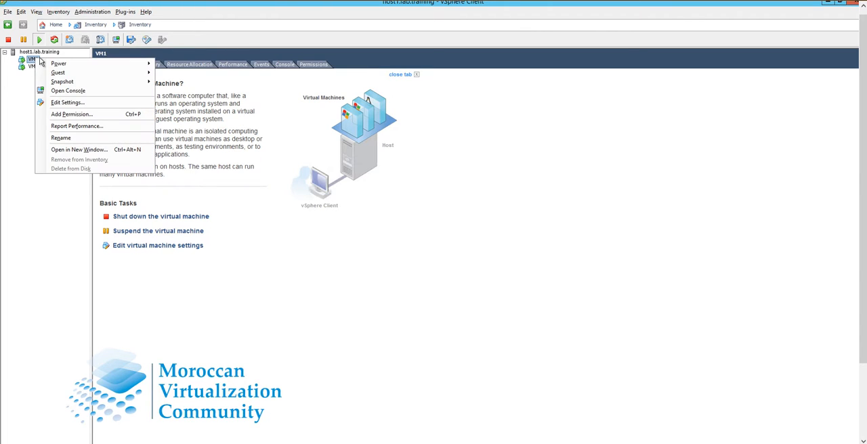
{"action": "left_click", "coordinate": [74, 94]}
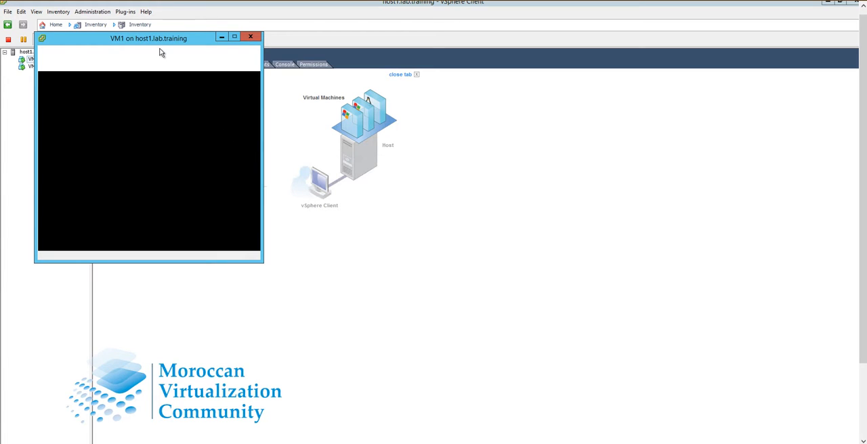
{"action": "left_click_drag", "start_coordinate": [207, 38], "coordinate": [591, 100]}
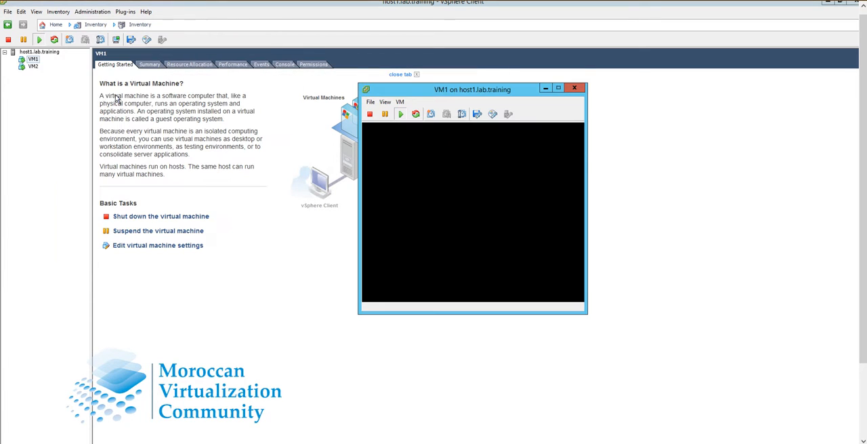
Step: Open the settings of VM1 to review its virtual hardware, and close them without changes
{"action": "left_click", "coordinate": [35, 62]}
{"action": "right_click", "coordinate": [35, 63]}
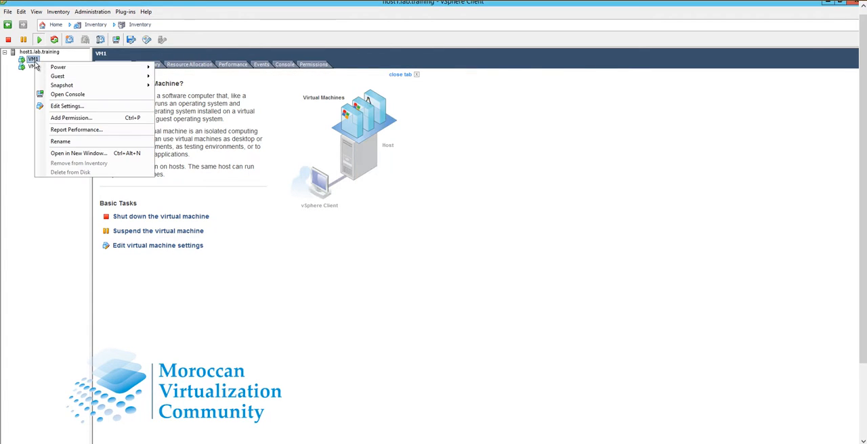
{"action": "left_click", "coordinate": [67, 106]}
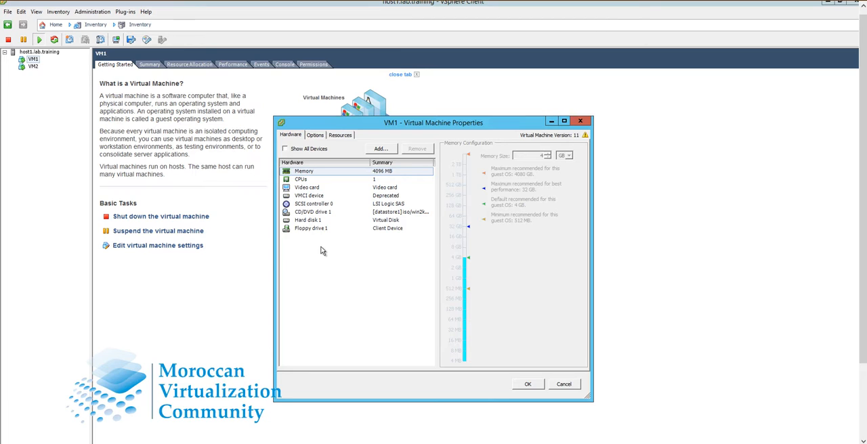
{"action": "left_click", "coordinate": [580, 122]}
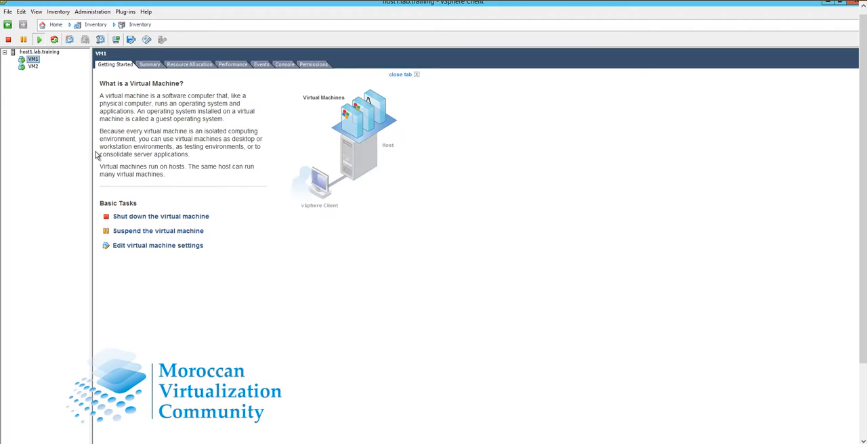
Step: Start creating a new virtual machine on host1.lab.training with the Typical configuration
{"action": "left_click", "coordinate": [49, 52]}
{"action": "right_click", "coordinate": [50, 52]}
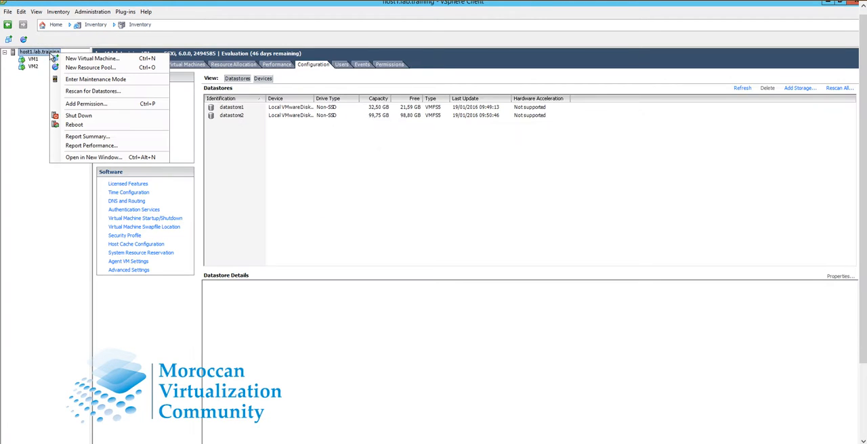
{"action": "left_click", "coordinate": [95, 59]}
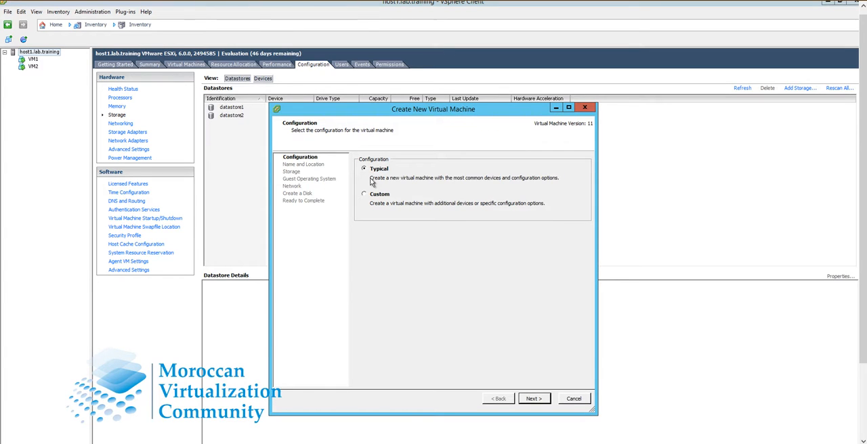
{"action": "left_click", "coordinate": [366, 195]}
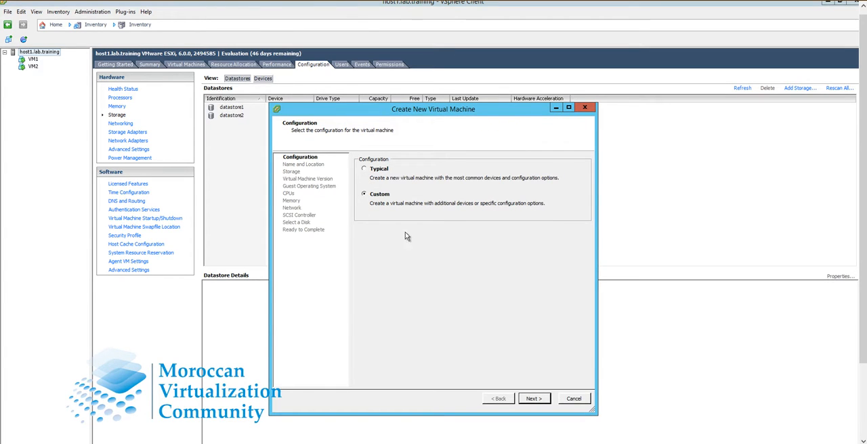
{"action": "left_click", "coordinate": [364, 171]}
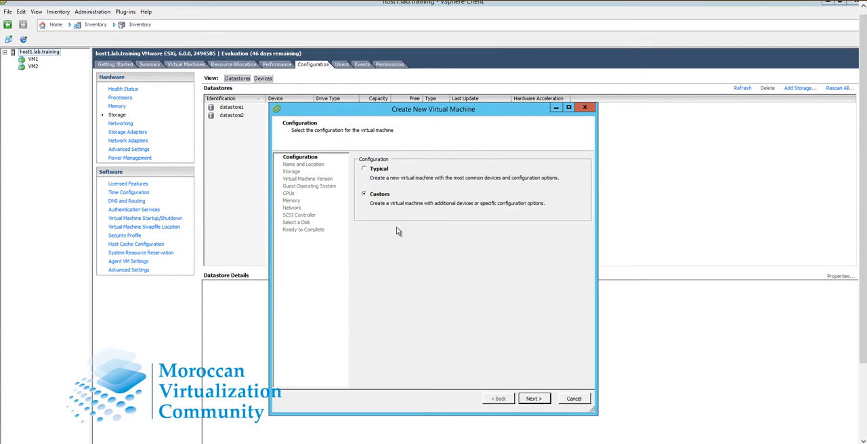
{"action": "left_click", "coordinate": [534, 399]}
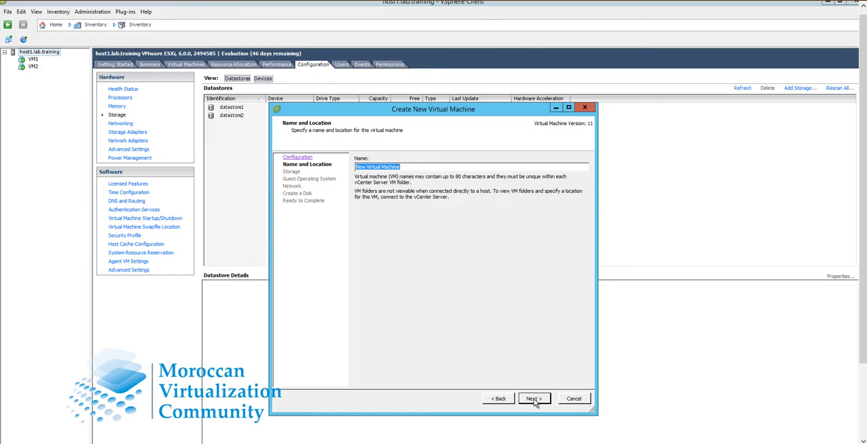
Step: Keep the name New Virtual Machine and choose datastore2 as the destination storage
{"action": "left_click", "coordinate": [535, 399]}
{"action": "left_click", "coordinate": [535, 399]}
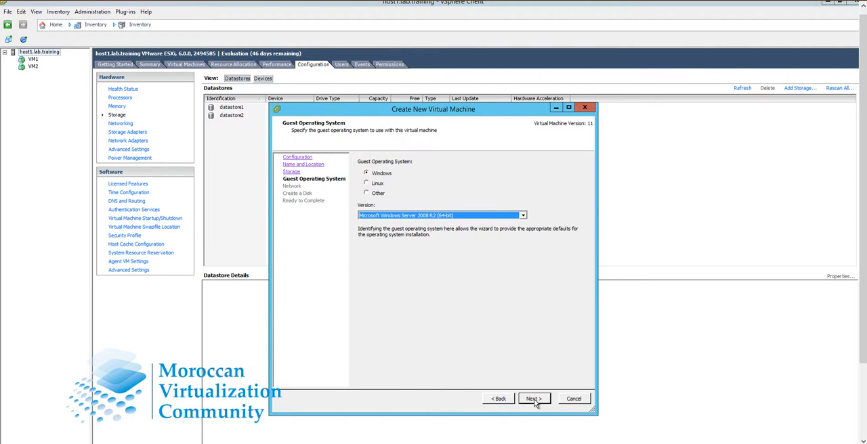
{"action": "left_click", "coordinate": [498, 399]}
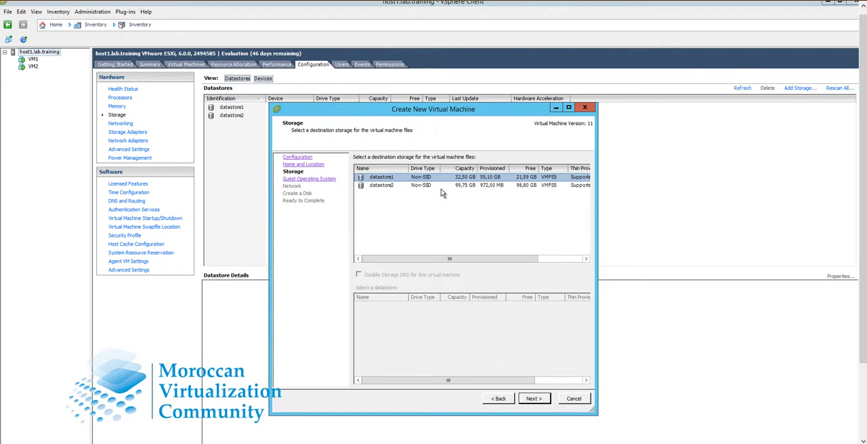
{"action": "left_click", "coordinate": [441, 187]}
{"action": "left_click", "coordinate": [534, 400]}
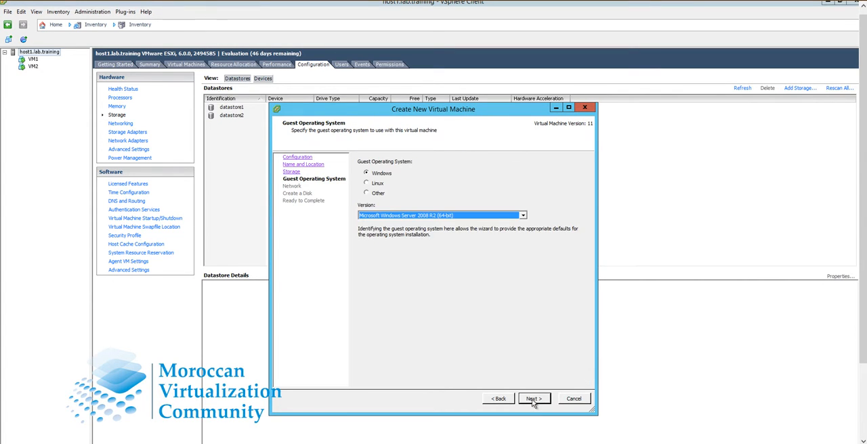
Step: Choose Microsoft Windows 7 (64-bit) as guest operating system and examine the network adapter types offered for it
{"action": "left_click", "coordinate": [434, 217]}
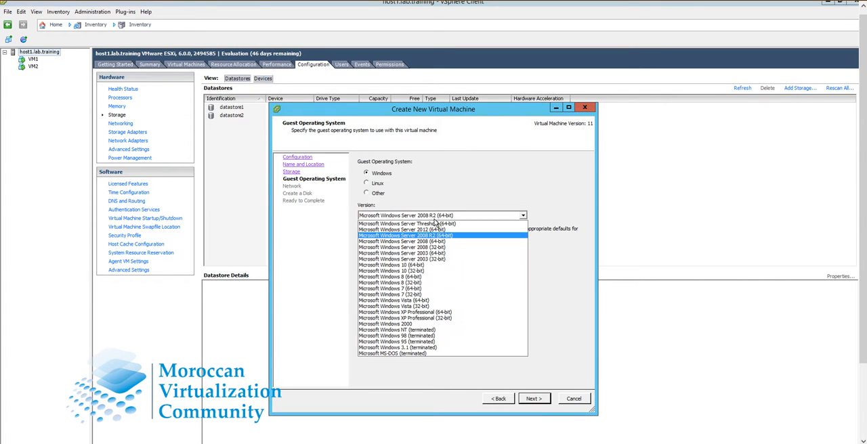
{"action": "left_click", "coordinate": [492, 328]}
{"action": "left_click", "coordinate": [534, 399]}
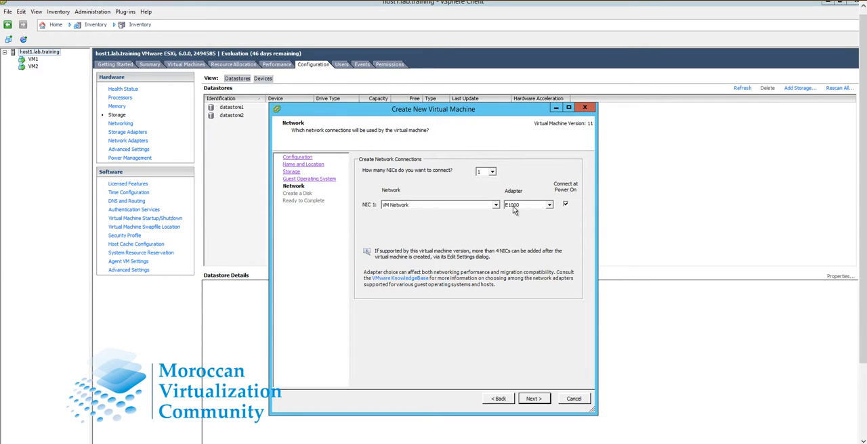
{"action": "left_click", "coordinate": [550, 206]}
{"action": "left_click", "coordinate": [515, 348]}
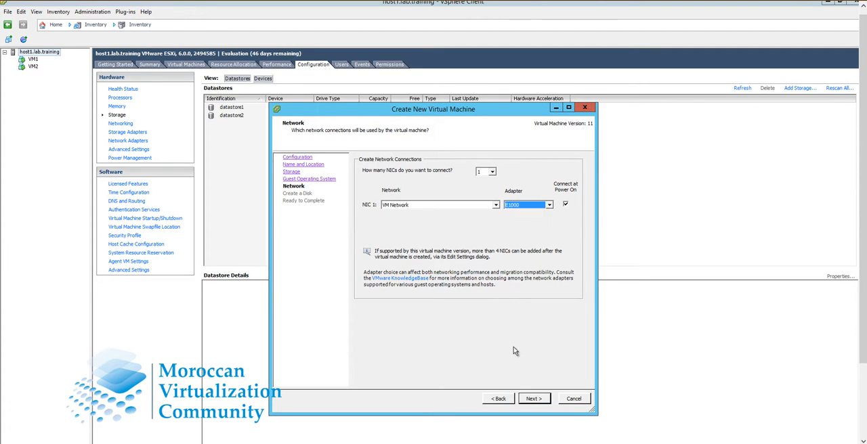
{"action": "left_click", "coordinate": [499, 399]}
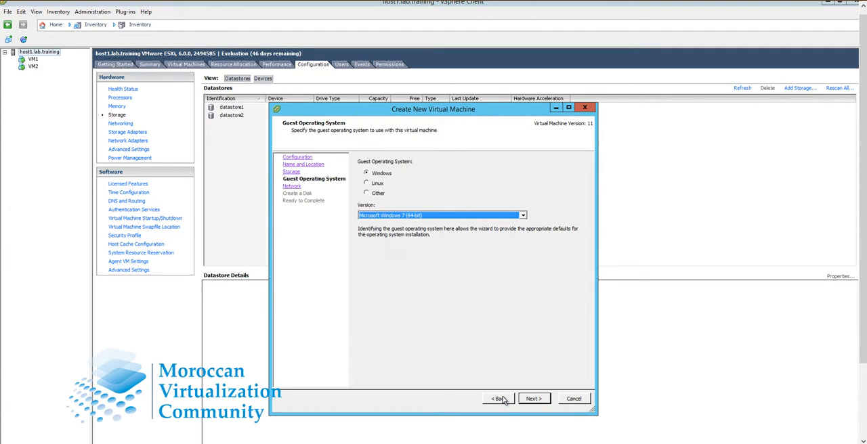
Step: Change the guest operating system to Microsoft Windows Server 2012 (64-bit) and examine the network adapter types offered for it
{"action": "left_click", "coordinate": [427, 217]}
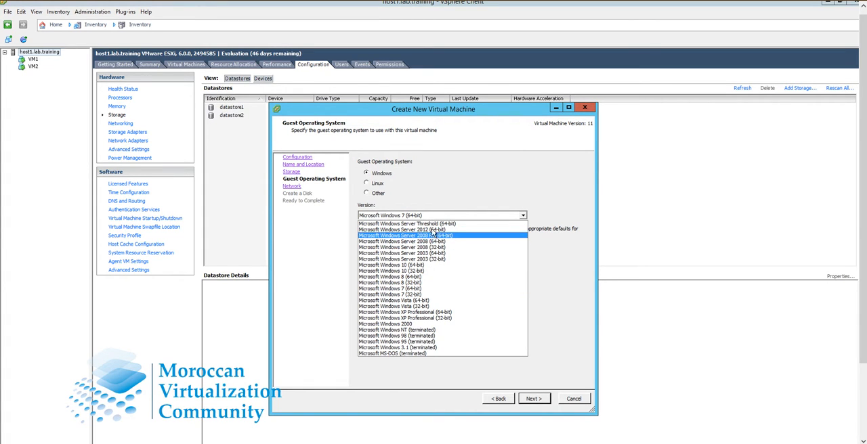
{"action": "left_click", "coordinate": [432, 229]}
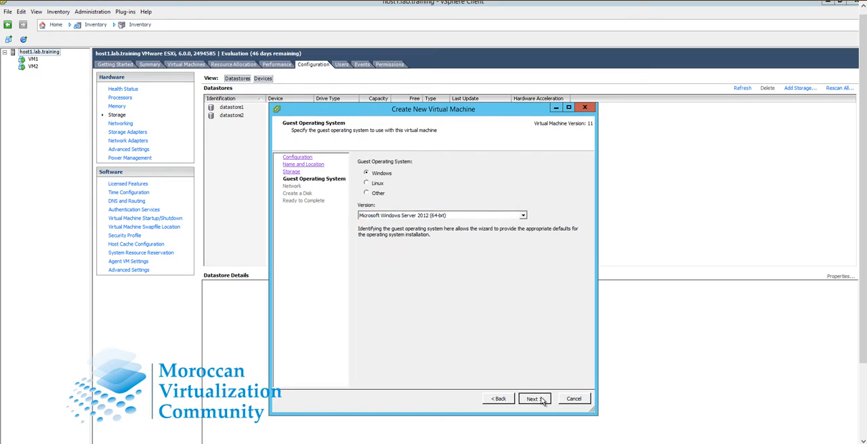
{"action": "left_click", "coordinate": [534, 399]}
{"action": "left_click", "coordinate": [551, 206]}
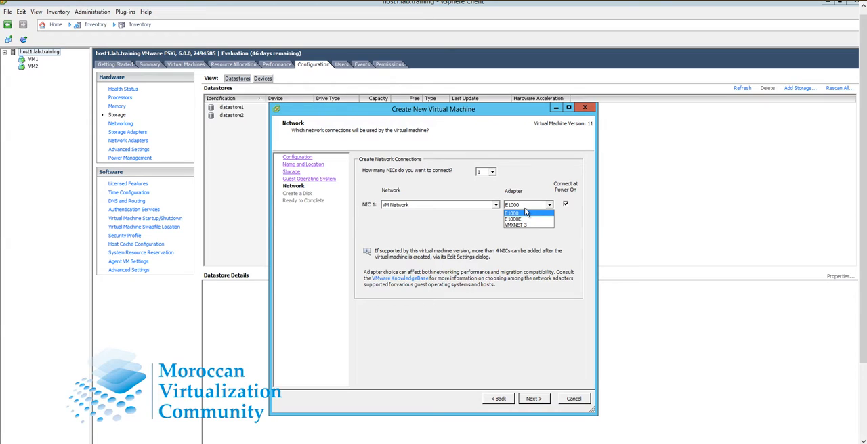
{"action": "left_click", "coordinate": [502, 400]}
{"action": "left_click", "coordinate": [499, 399]}
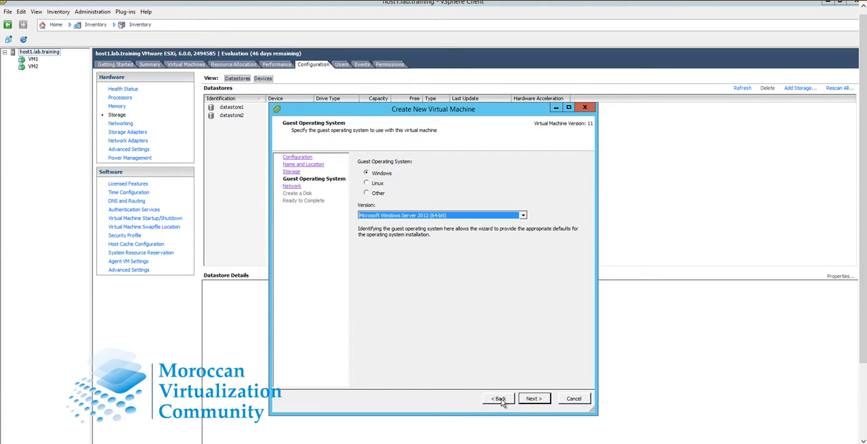
Step: Return to the start of the wizard and switch to the Custom configuration, keeping the default name and datastore2
{"action": "left_click", "coordinate": [500, 399]}
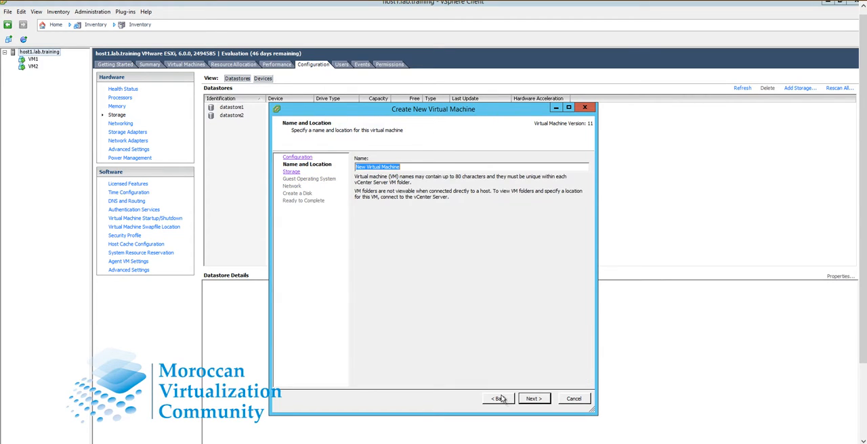
{"action": "left_click", "coordinate": [534, 399]}
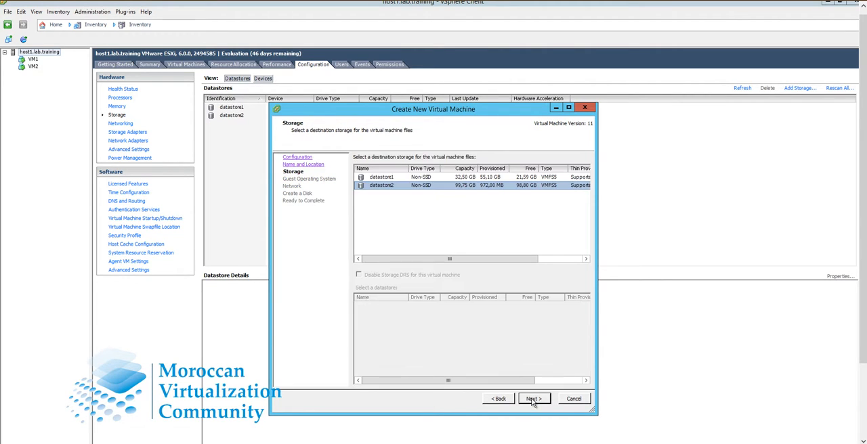
{"action": "left_click", "coordinate": [533, 400]}
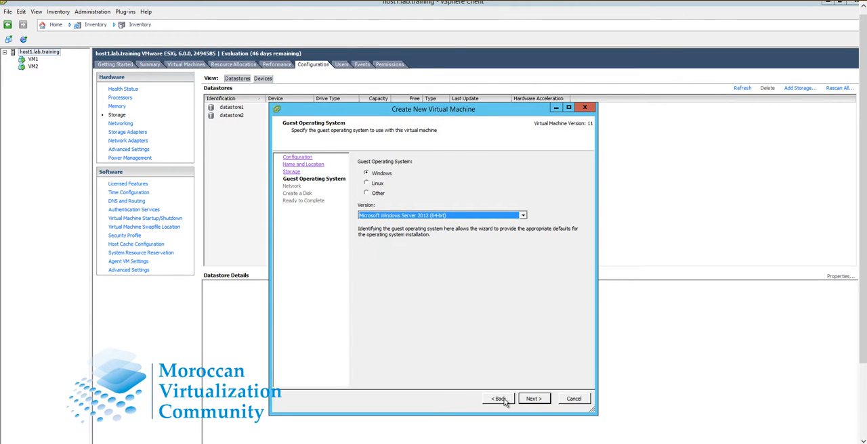
{"action": "left_click", "coordinate": [502, 399]}
{"action": "left_click", "coordinate": [501, 399]}
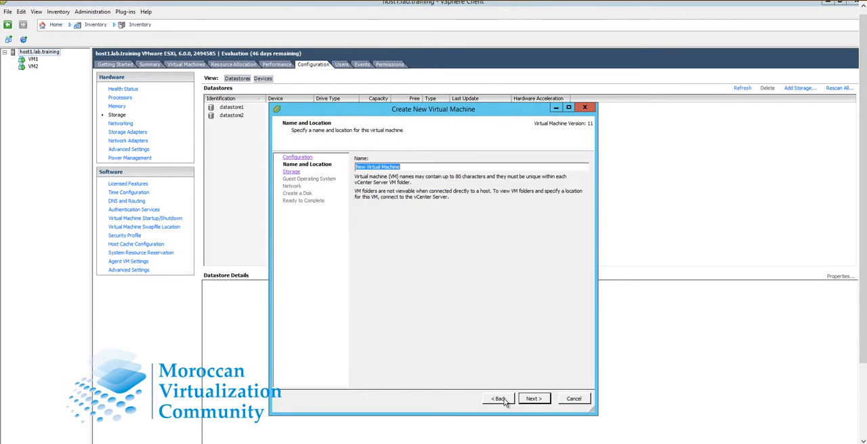
{"action": "left_click", "coordinate": [500, 399]}
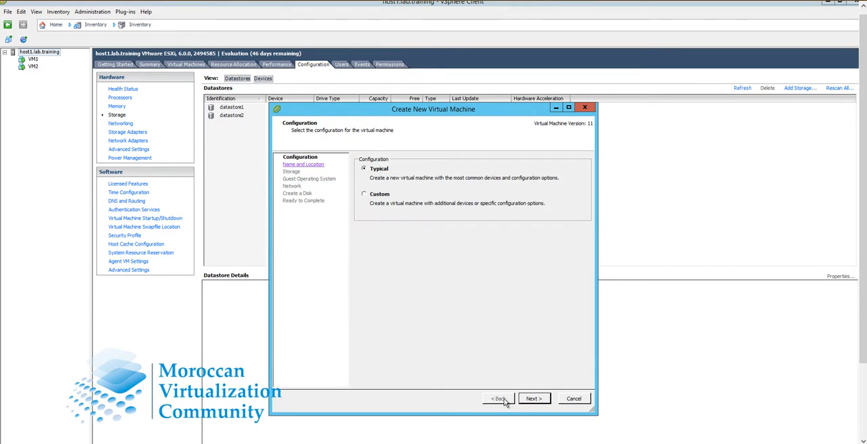
{"action": "left_click", "coordinate": [365, 195]}
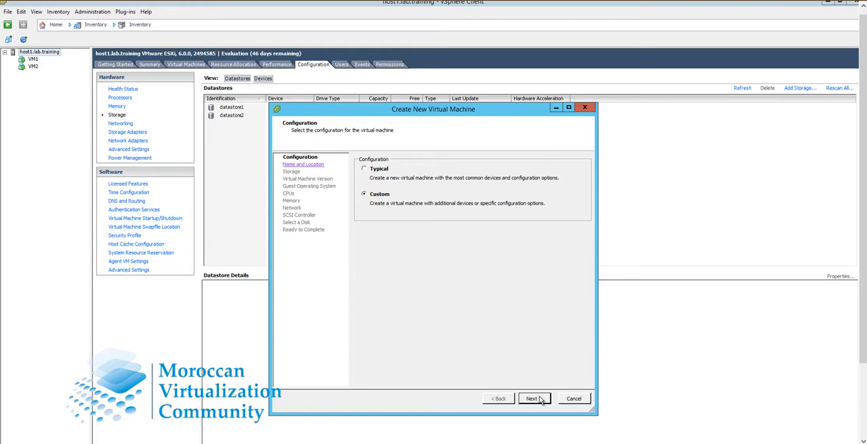
{"action": "left_click", "coordinate": [533, 399]}
{"action": "left_click", "coordinate": [532, 399]}
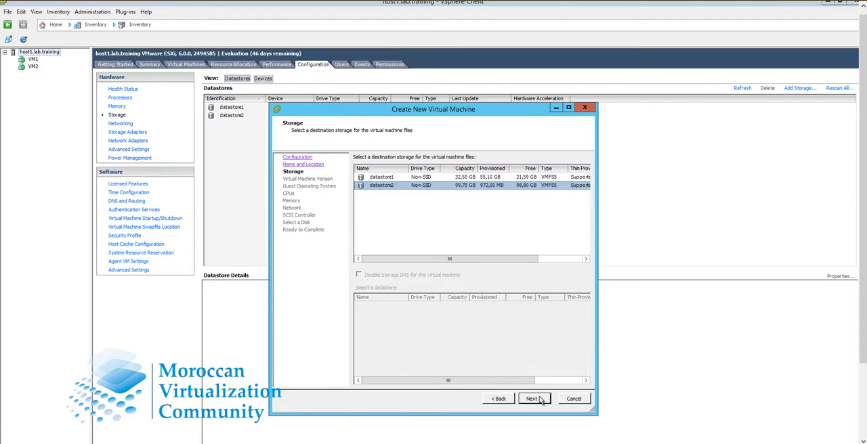
{"action": "left_click", "coordinate": [535, 399]}
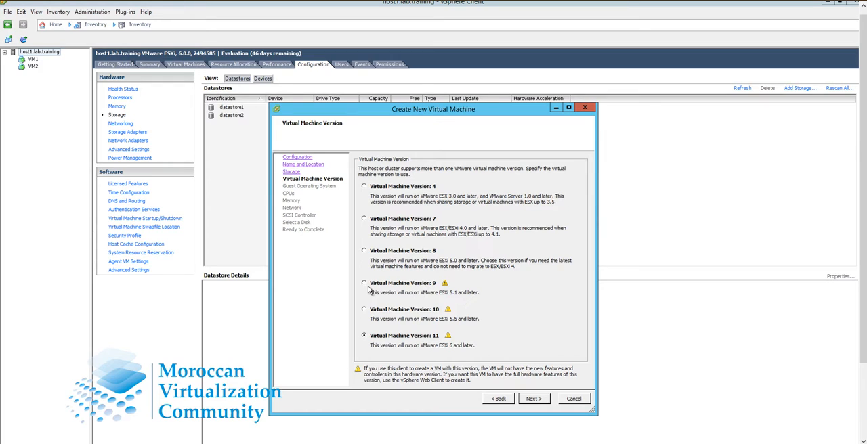
Step: Select Virtual Machine Version 4 for the new virtual machine and continue to the guest operating system
{"action": "left_click", "coordinate": [365, 252]}
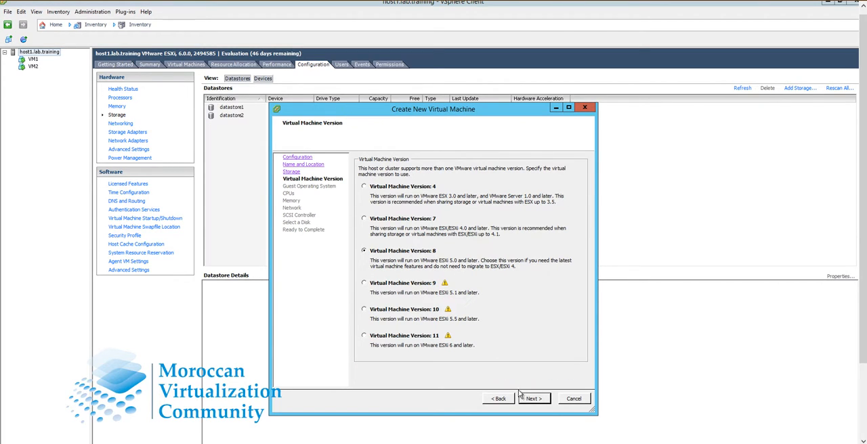
{"action": "left_click", "coordinate": [364, 187]}
{"action": "left_click", "coordinate": [535, 401]}
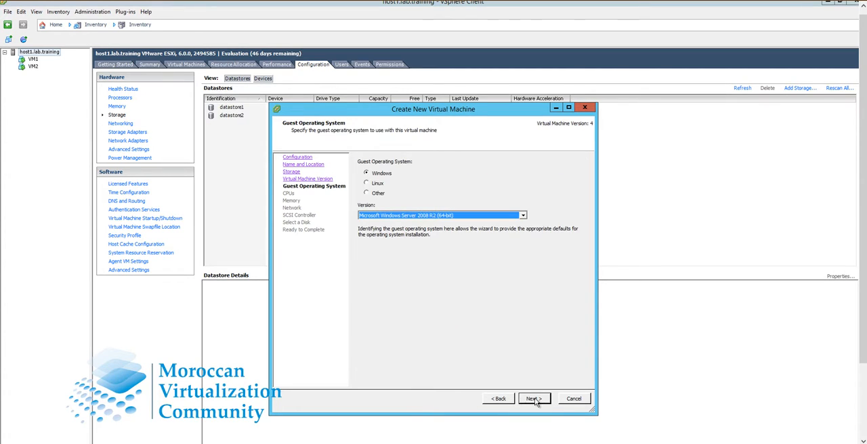
Step: Choose Microsoft Windows NT (terminated) as guest operating system and accept the default memory to reach the network settings
{"action": "left_click", "coordinate": [447, 217]}
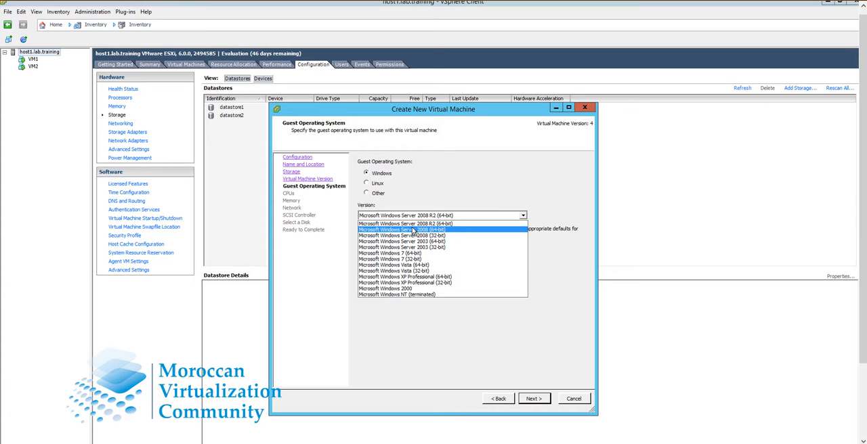
{"action": "left_click", "coordinate": [393, 295]}
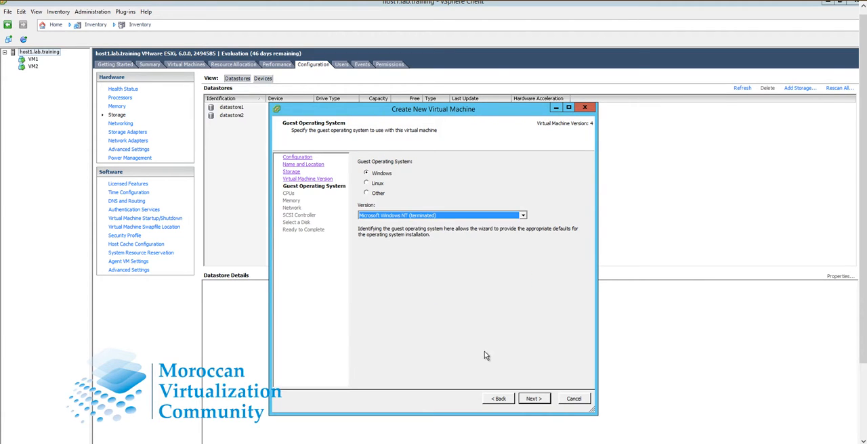
{"action": "left_click", "coordinate": [534, 400]}
{"action": "left_click", "coordinate": [534, 400]}
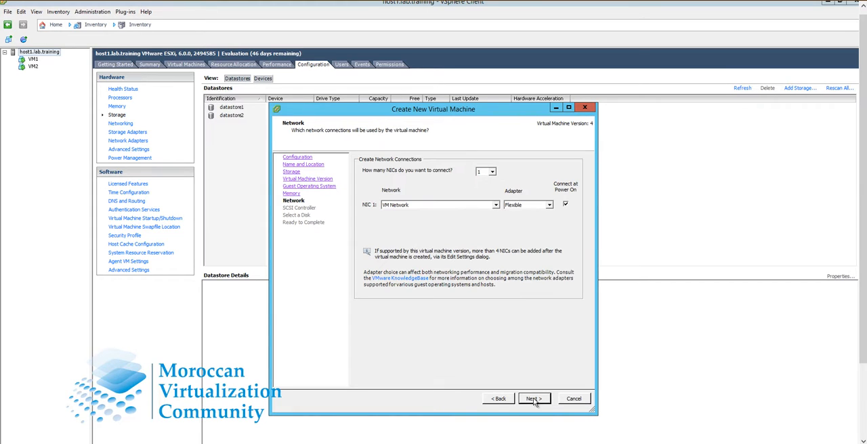
Step: Examine the adapter types offered for NIC 1, and cancel the creation of the virtual machine
{"action": "left_click", "coordinate": [550, 205]}
{"action": "left_click", "coordinate": [575, 401]}
{"action": "left_click", "coordinate": [574, 399]}
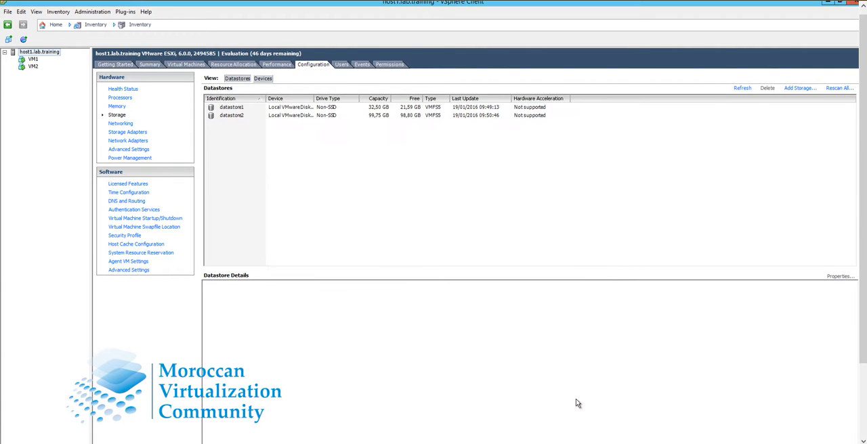
Step: Open VM1's console, wake the guest desktop and check its network connection status
{"action": "left_click", "coordinate": [32, 59]}
{"action": "right_click", "coordinate": [33, 60]}
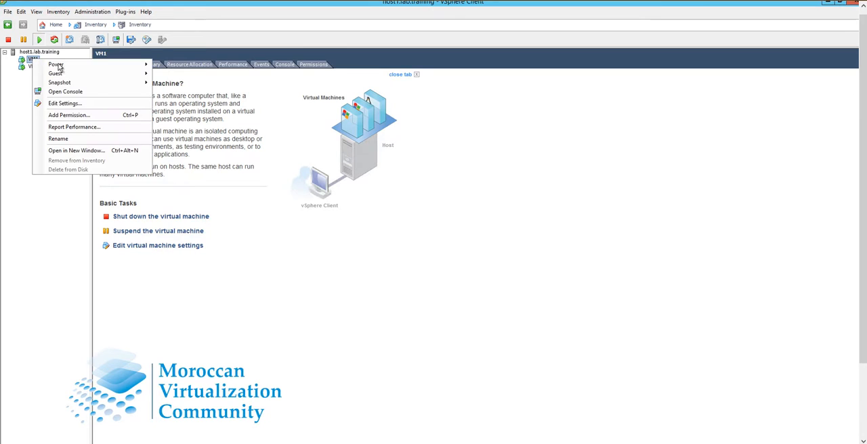
{"action": "left_click", "coordinate": [83, 92]}
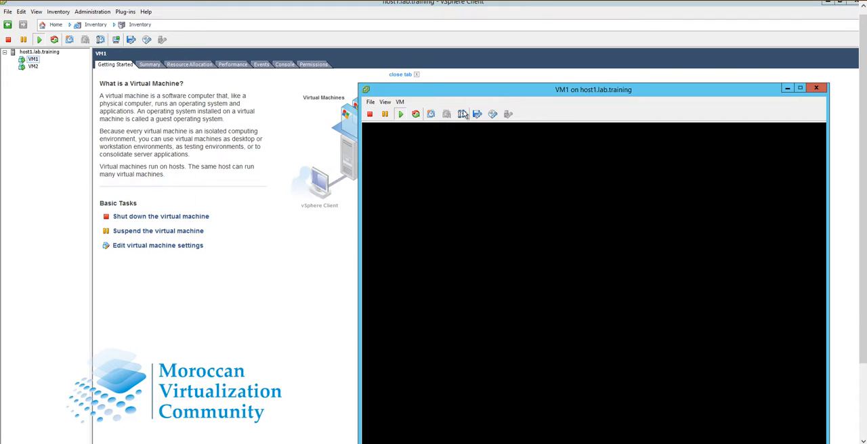
{"action": "left_click_drag", "start_coordinate": [513, 87], "coordinate": [429, 40]}
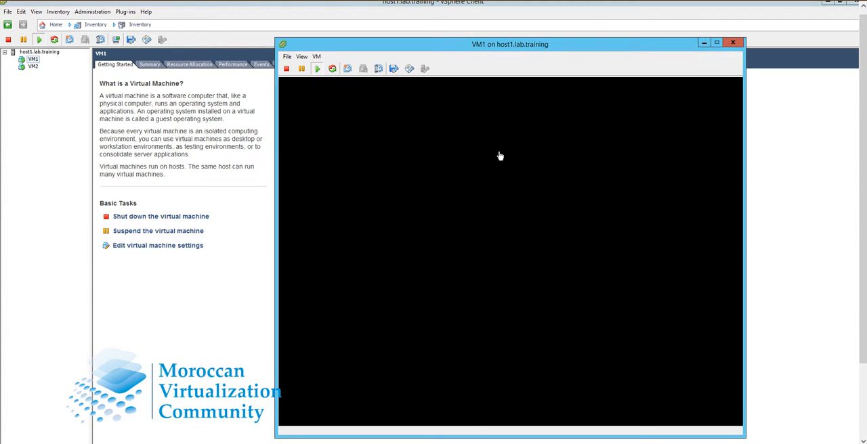
{"action": "left_click", "coordinate": [501, 183]}
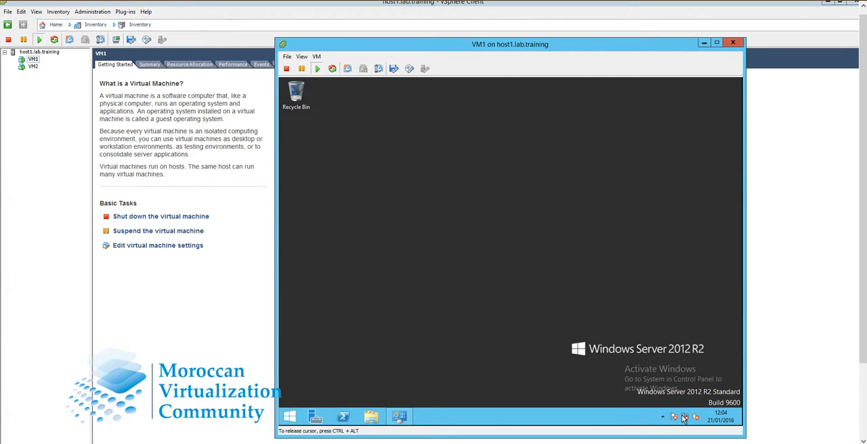
{"action": "mouse_move", "coordinate": [685, 419]}
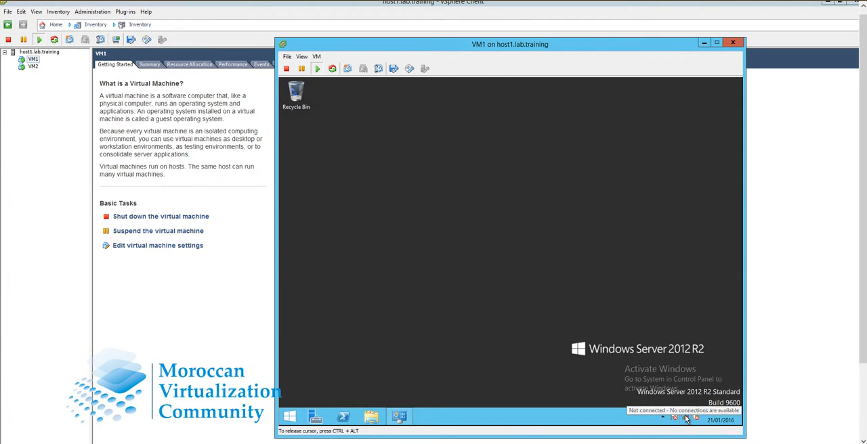
Step: Add an Ethernet adapter of type VMXNET 3 connected to VM Network to VM1's hardware
{"action": "right_click", "coordinate": [38, 60]}
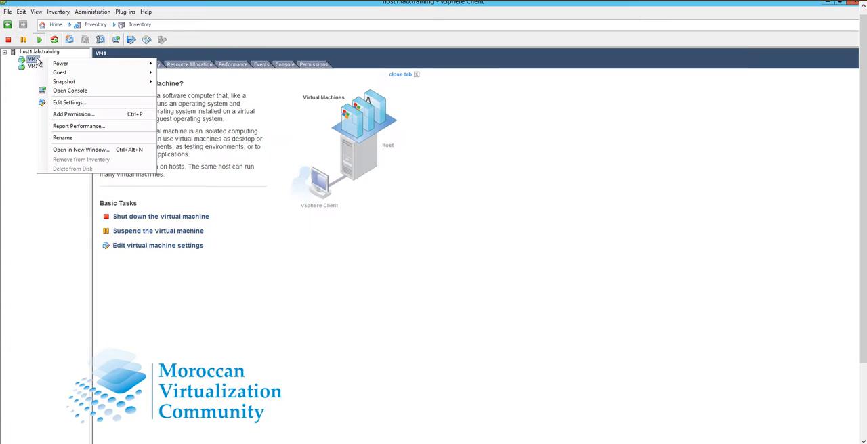
{"action": "left_click", "coordinate": [75, 105]}
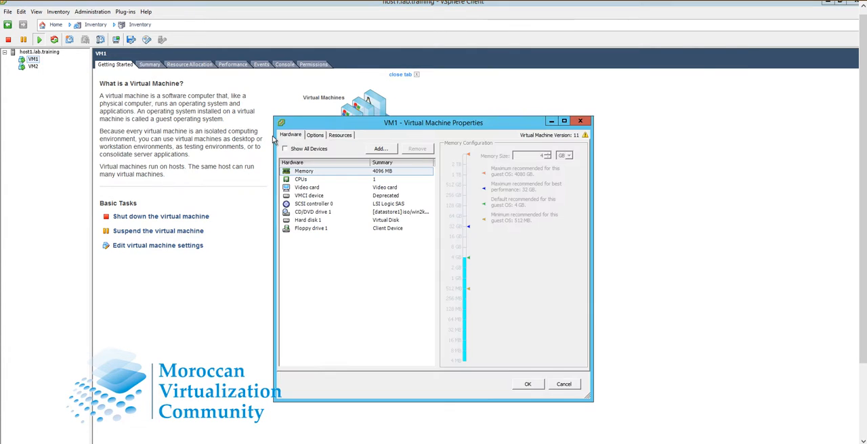
{"action": "left_click", "coordinate": [384, 150]}
{"action": "left_click", "coordinate": [400, 267]}
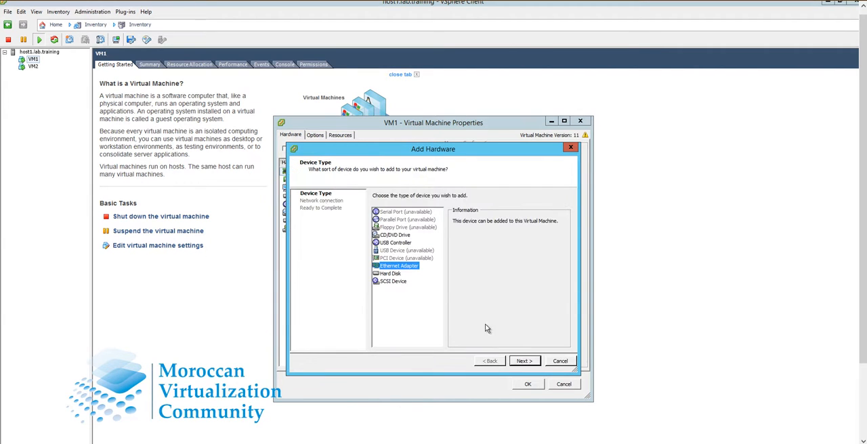
{"action": "left_click", "coordinate": [525, 364]}
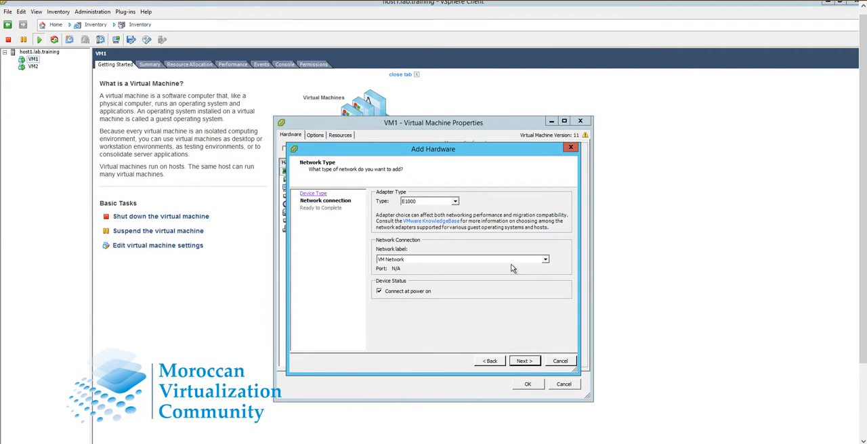
{"action": "left_click", "coordinate": [455, 202]}
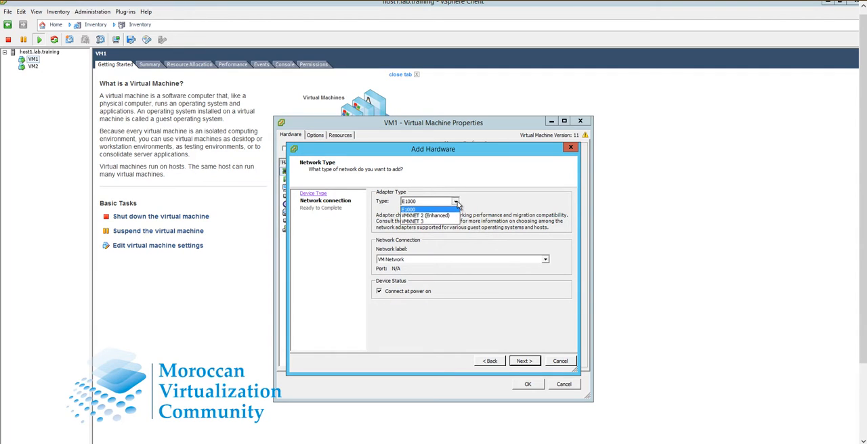
{"action": "left_click", "coordinate": [422, 223]}
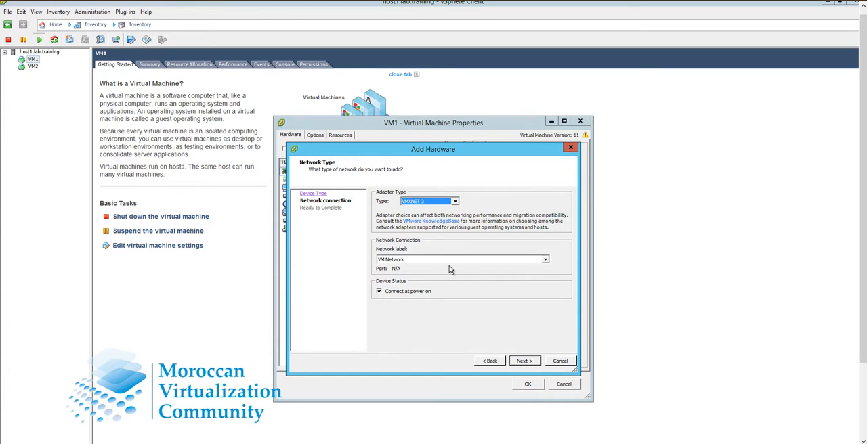
{"action": "left_click", "coordinate": [526, 362]}
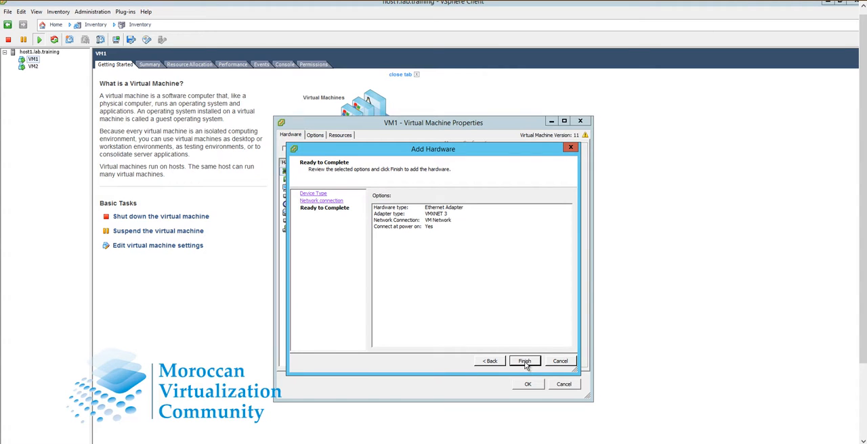
{"action": "left_click", "coordinate": [526, 363]}
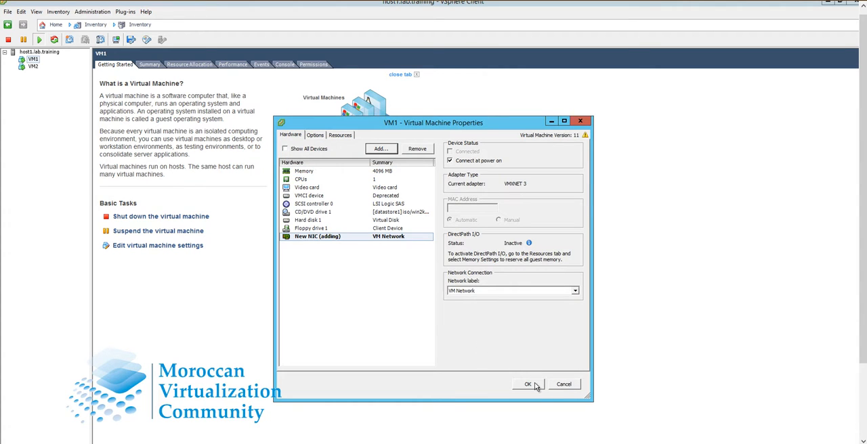
{"action": "left_click", "coordinate": [534, 385]}
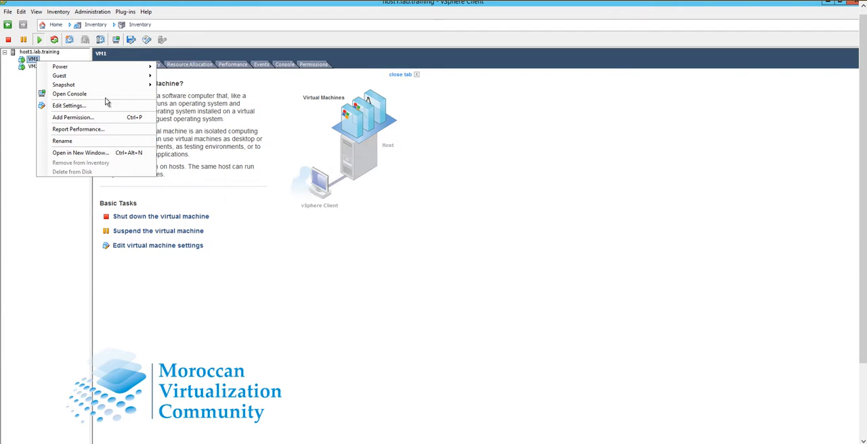
Step: Return to VM1's console and open the guest's network adapter list through the Network and Sharing Center
{"action": "left_click", "coordinate": [71, 95]}
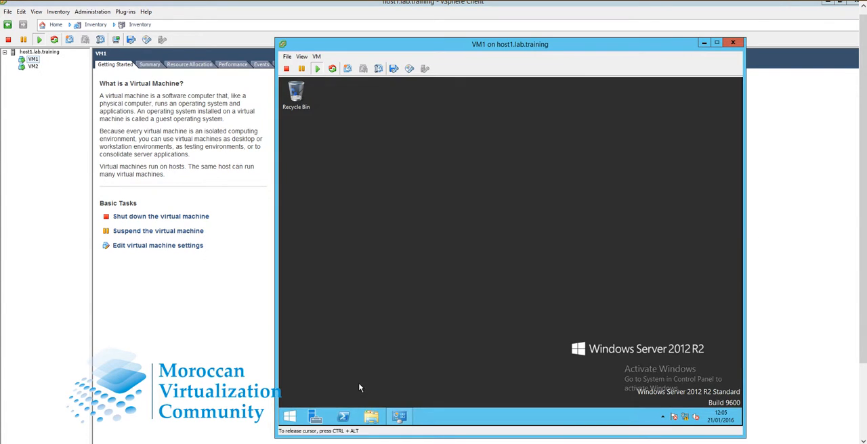
{"action": "right_click", "coordinate": [686, 421]}
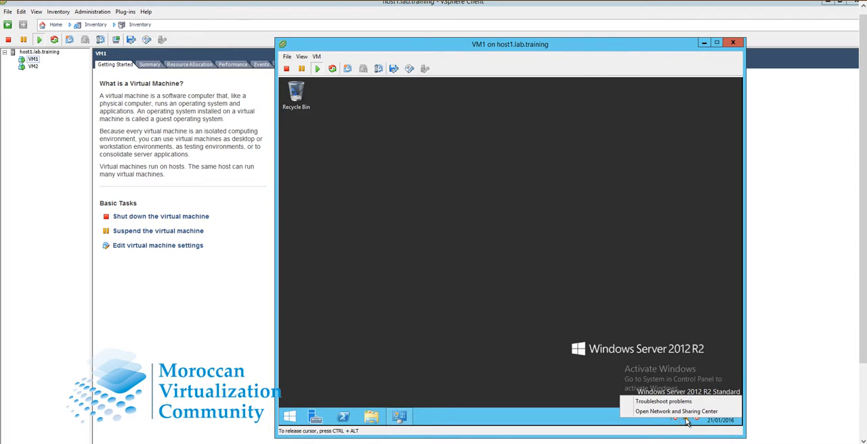
{"action": "left_click", "coordinate": [616, 387]}
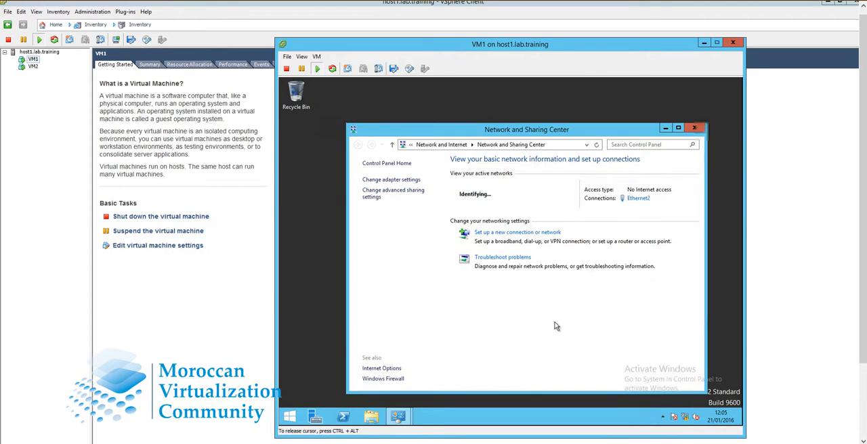
{"action": "left_click", "coordinate": [393, 181]}
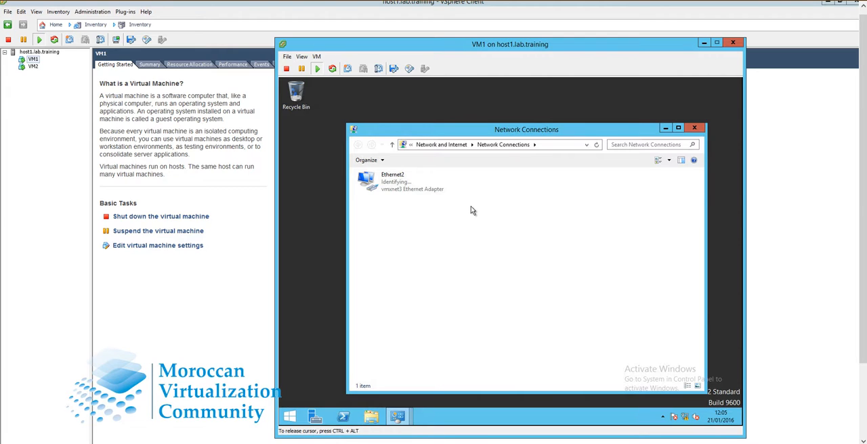
Step: Examine the properties of the Ethernet2 connection, including its status and speed, and close both dialogs
{"action": "right_click", "coordinate": [396, 191]}
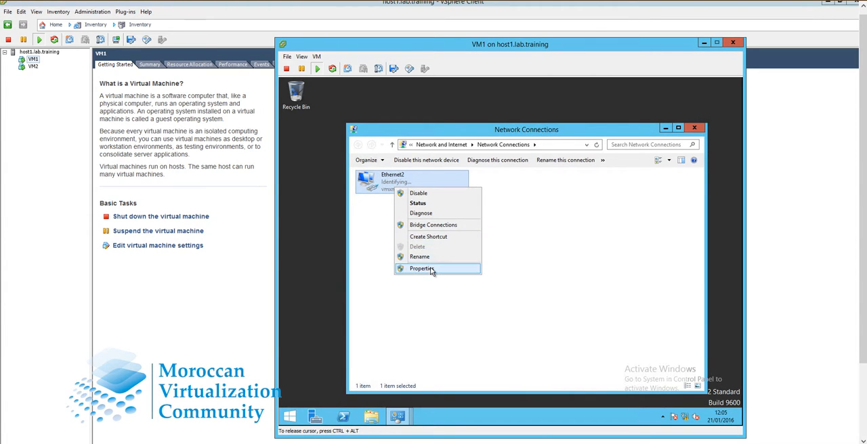
{"action": "left_click", "coordinate": [431, 269]}
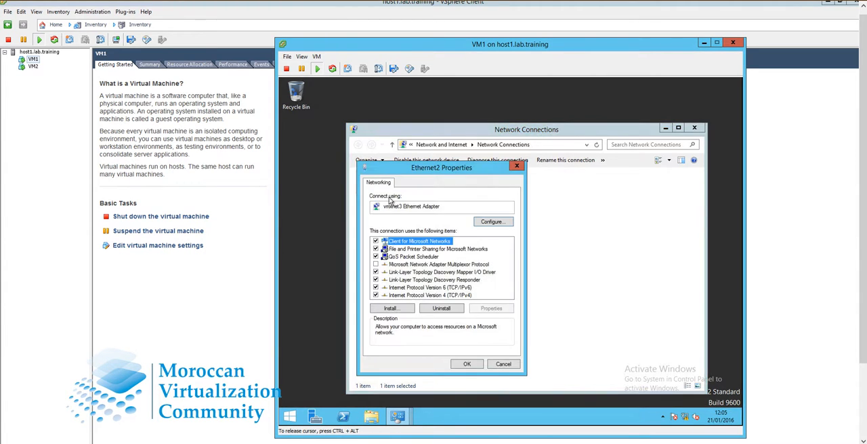
{"action": "left_click", "coordinate": [517, 168]}
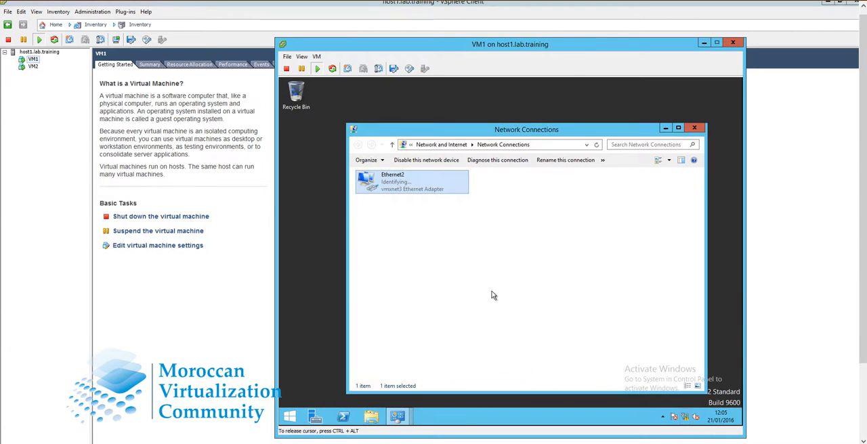
{"action": "right_click", "coordinate": [427, 195]}
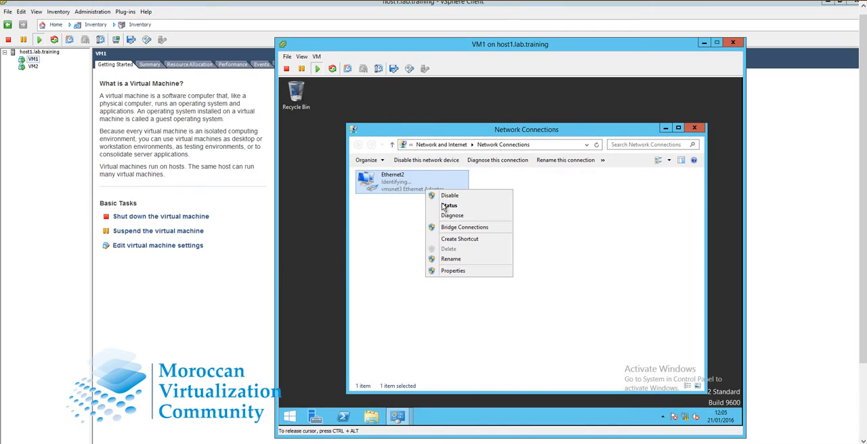
{"action": "left_click", "coordinate": [445, 206]}
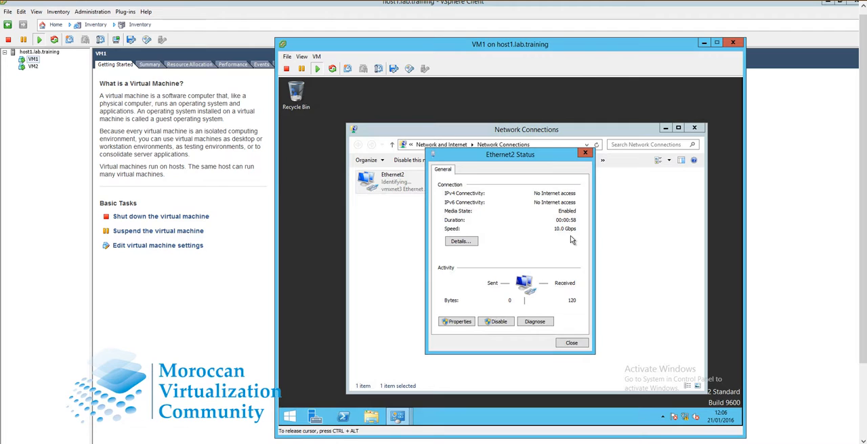
{"action": "left_click", "coordinate": [585, 152]}
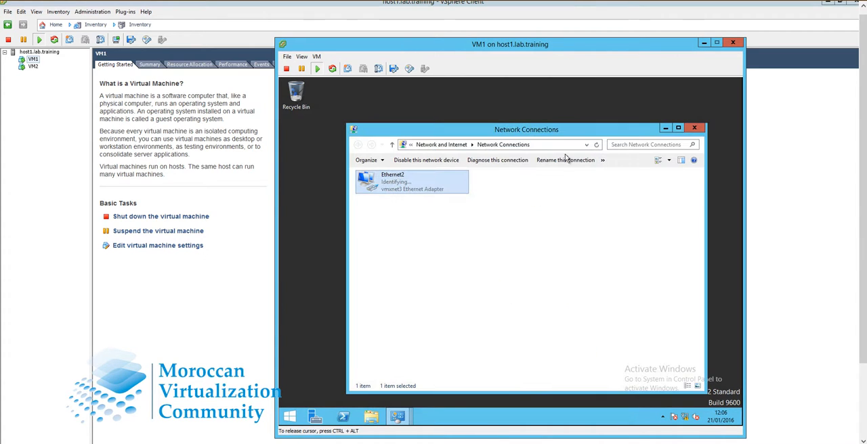
Step: Add a second Ethernet adapter of type E1000 connected to VM Network to VM1's hardware
{"action": "right_click", "coordinate": [32, 61]}
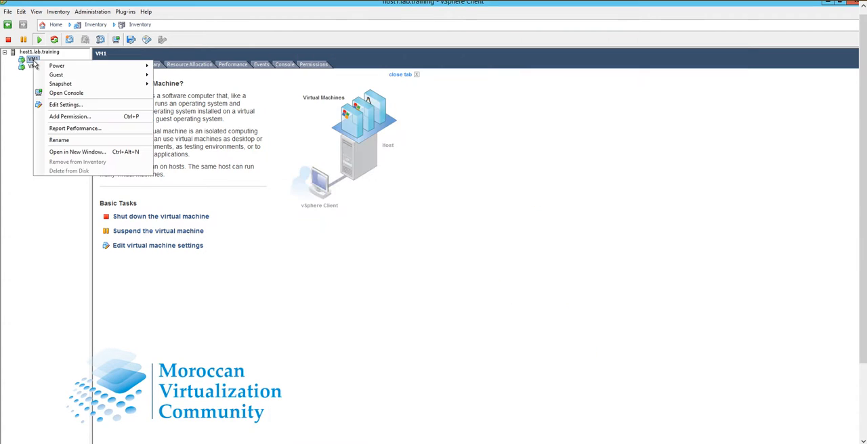
{"action": "left_click", "coordinate": [81, 105]}
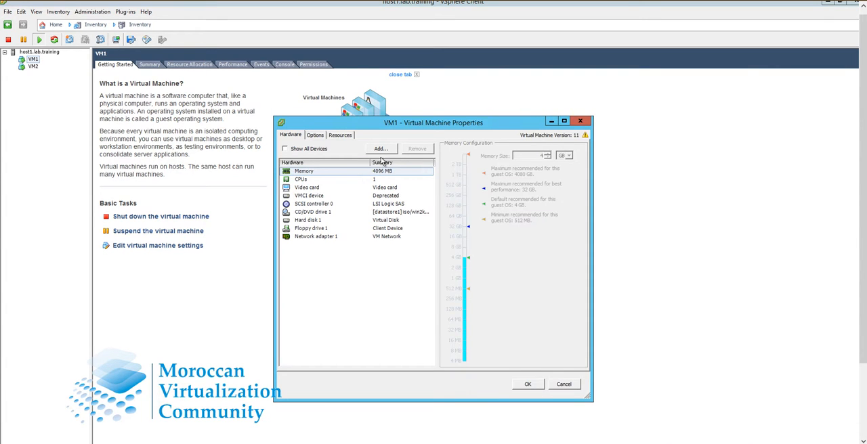
{"action": "left_click", "coordinate": [381, 150]}
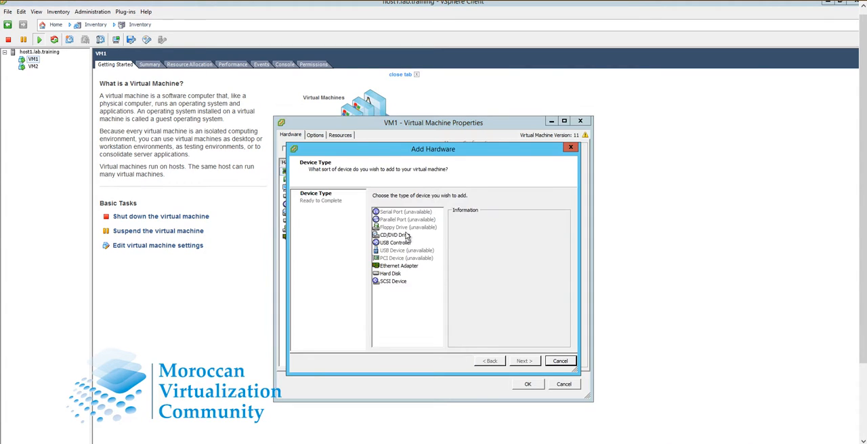
{"action": "left_click", "coordinate": [403, 268]}
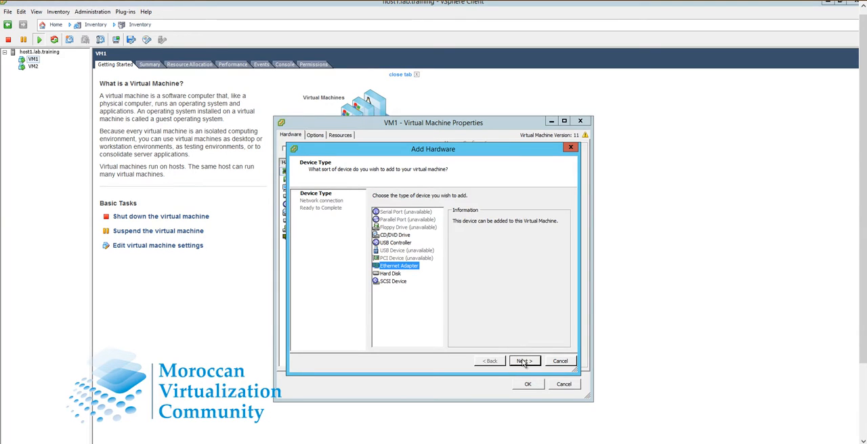
{"action": "left_click", "coordinate": [524, 361]}
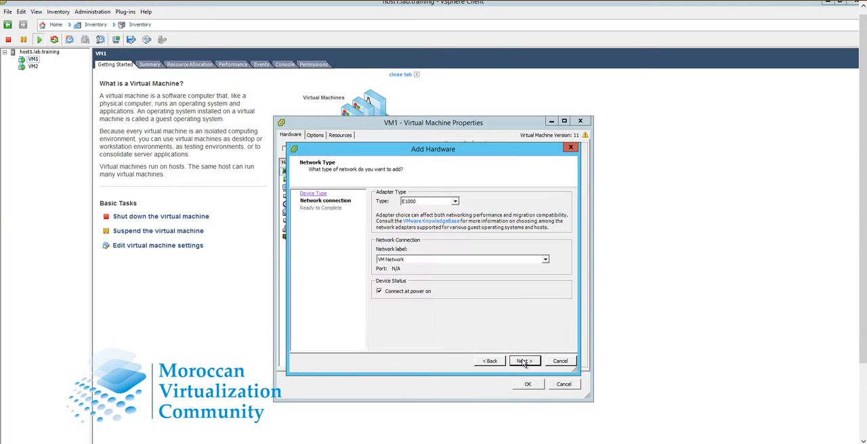
{"action": "left_click", "coordinate": [452, 202]}
{"action": "left_click", "coordinate": [447, 209]}
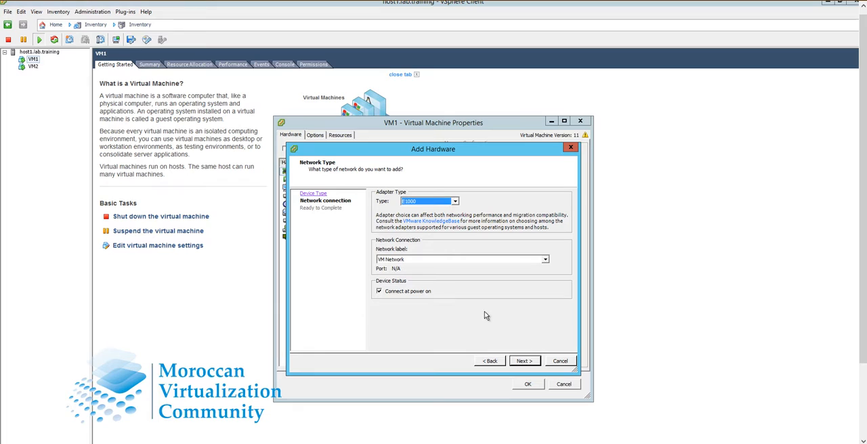
{"action": "left_click", "coordinate": [523, 363]}
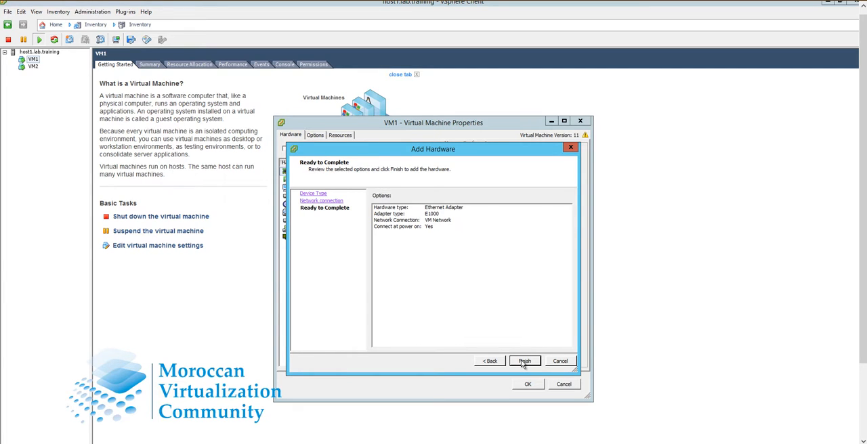
{"action": "left_click", "coordinate": [523, 363]}
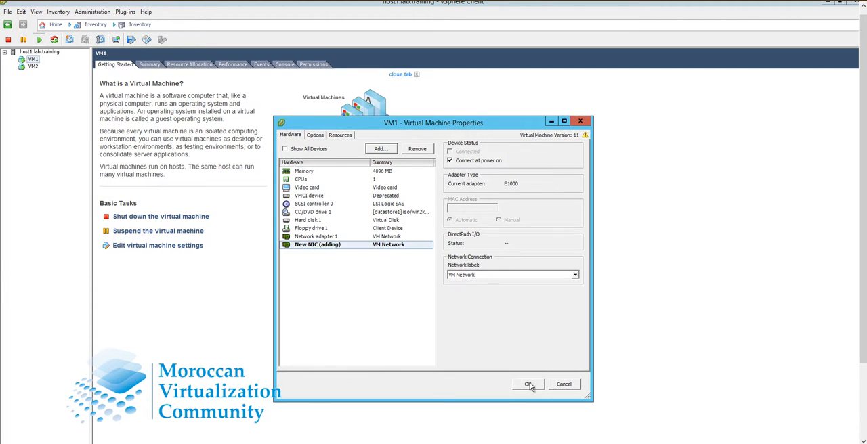
{"action": "left_click", "coordinate": [528, 384]}
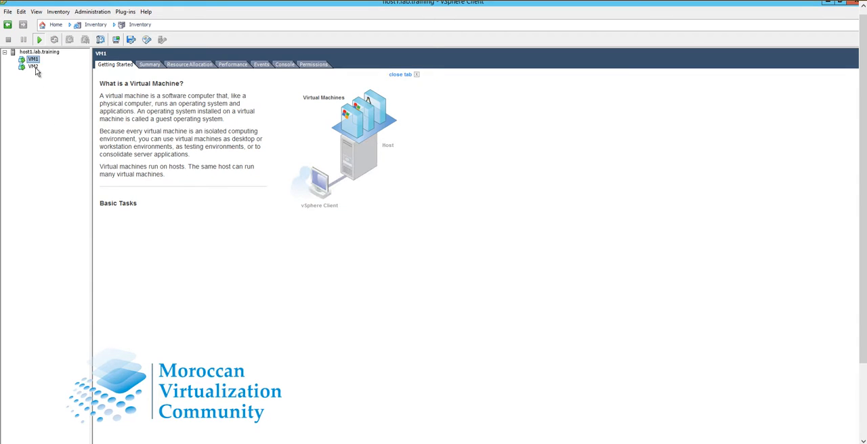
Step: Open the console of VM1 to return to the guest's Network Connections window
{"action": "right_click", "coordinate": [34, 53]}
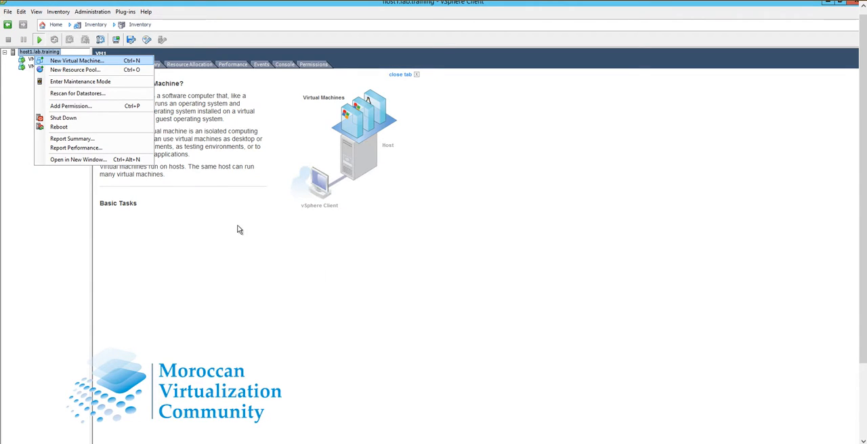
{"action": "left_click", "coordinate": [338, 267]}
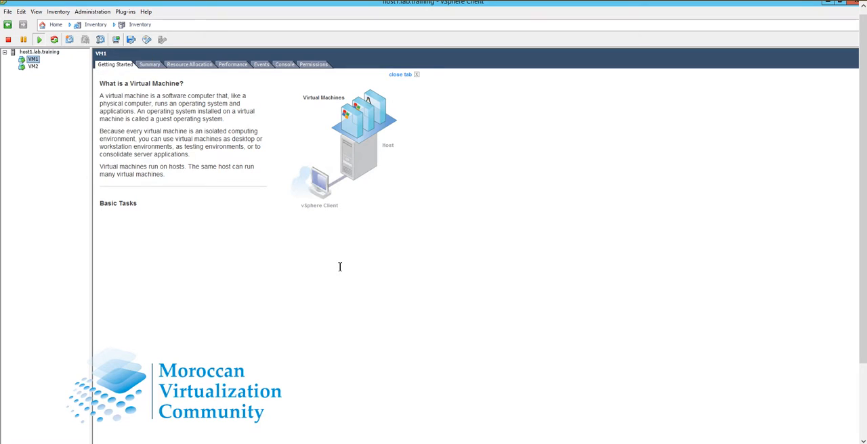
{"action": "right_click", "coordinate": [33, 61]}
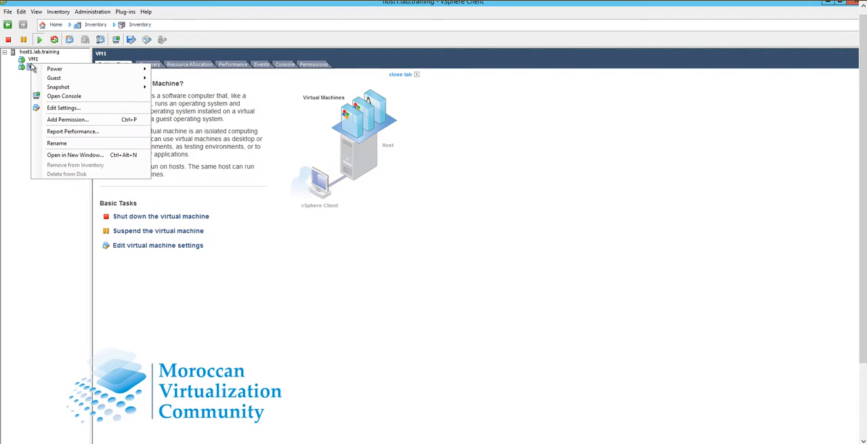
{"action": "left_click", "coordinate": [79, 100]}
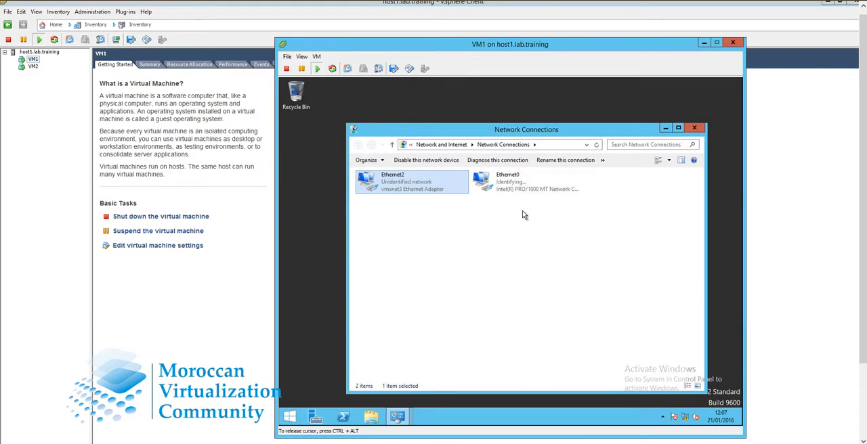
Step: Examine the status and network connection details of the guest's Ethernet0 adapter, including its description, and close the details
{"action": "left_click", "coordinate": [521, 195]}
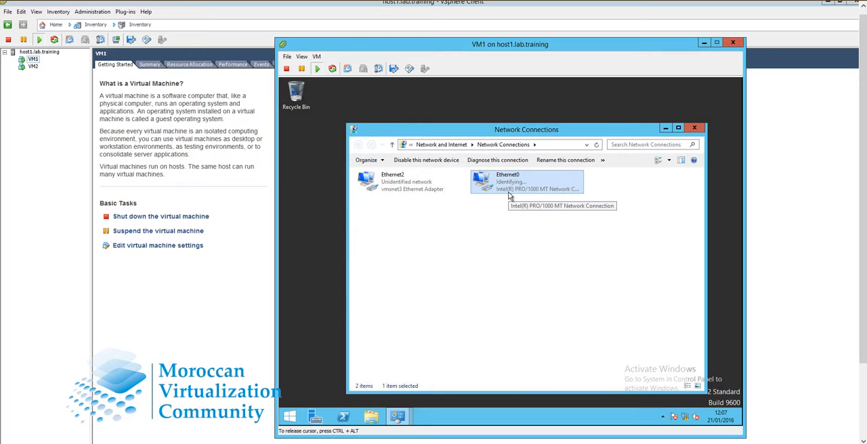
{"action": "right_click", "coordinate": [510, 196]}
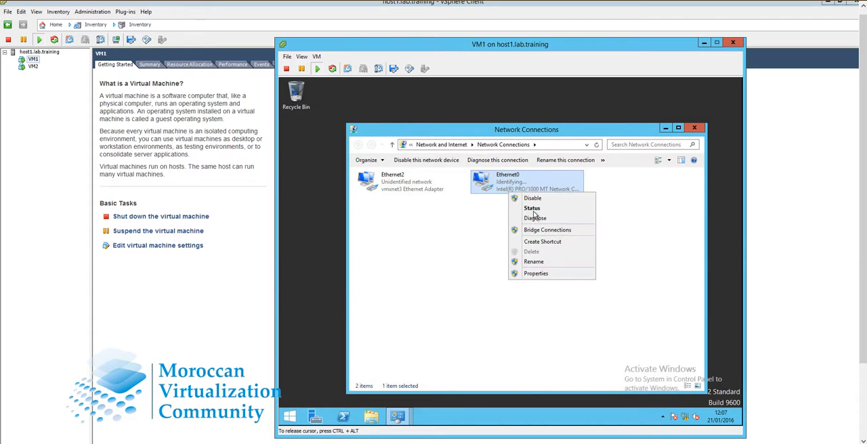
{"action": "left_click", "coordinate": [532, 209]}
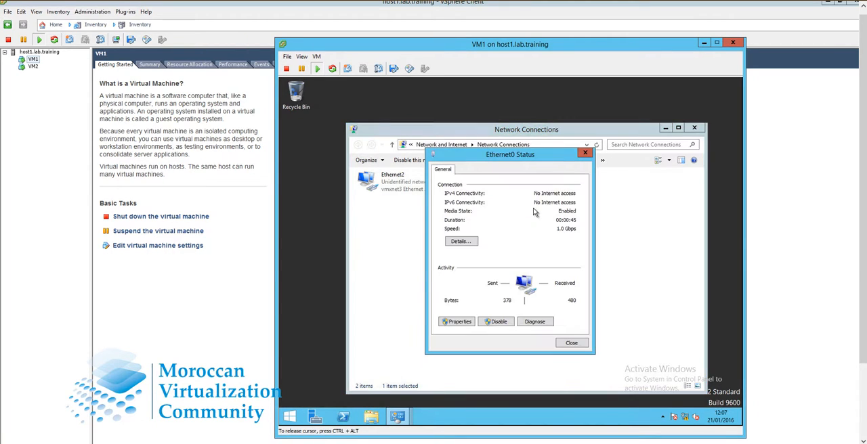
{"action": "left_click", "coordinate": [458, 243]}
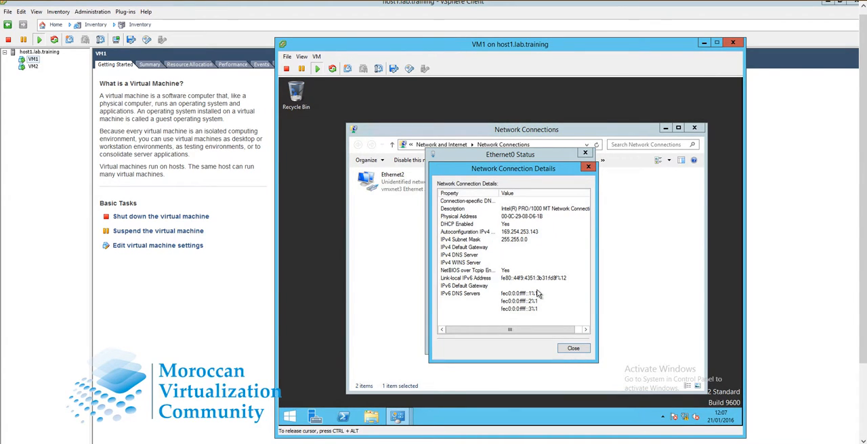
{"action": "left_click", "coordinate": [575, 330]}
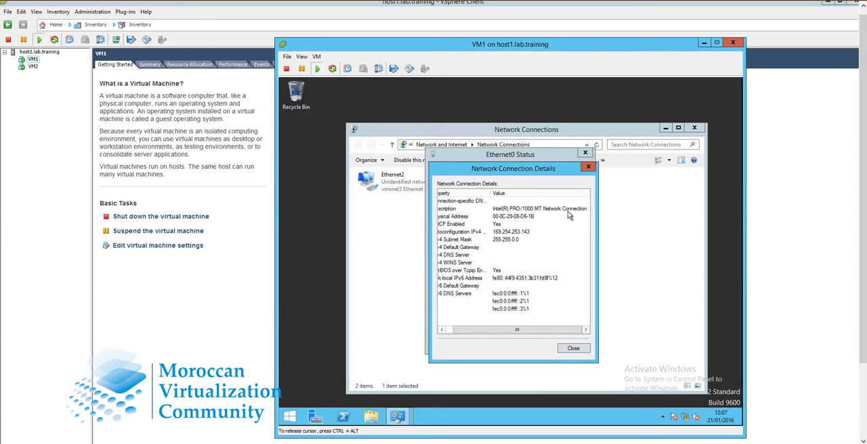
{"action": "left_click", "coordinate": [569, 210]}
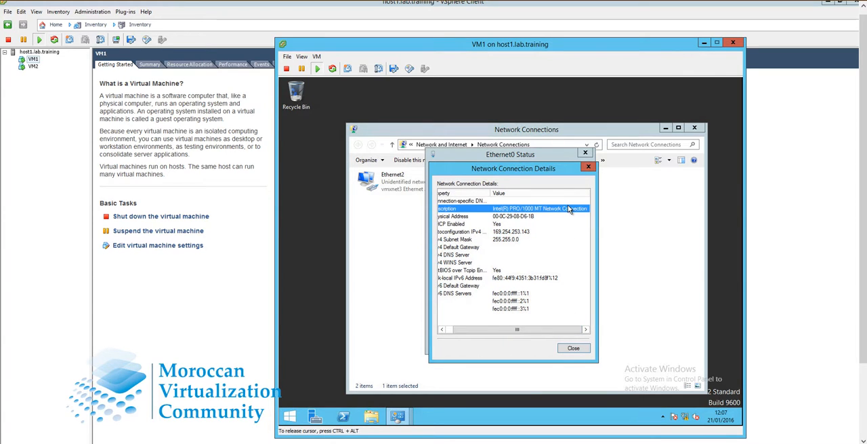
{"action": "left_click", "coordinate": [589, 167]}
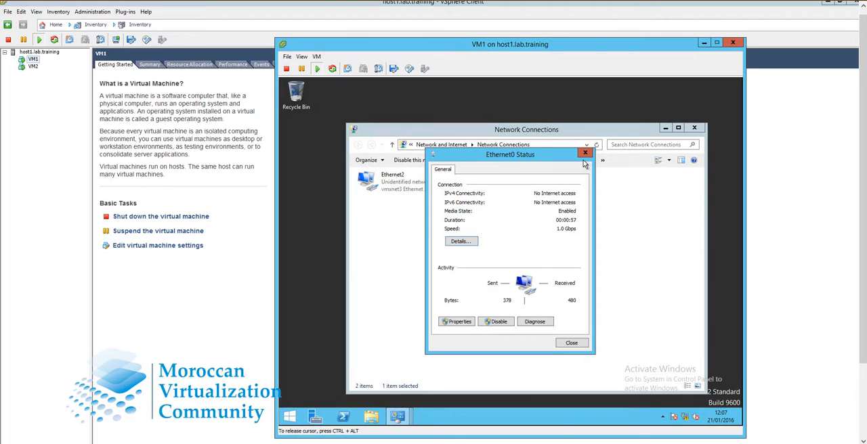
Step: Inspect the networking and sharing properties of the Ethernet0 connection, and close its properties and status dialogs
{"action": "left_click", "coordinate": [467, 330]}
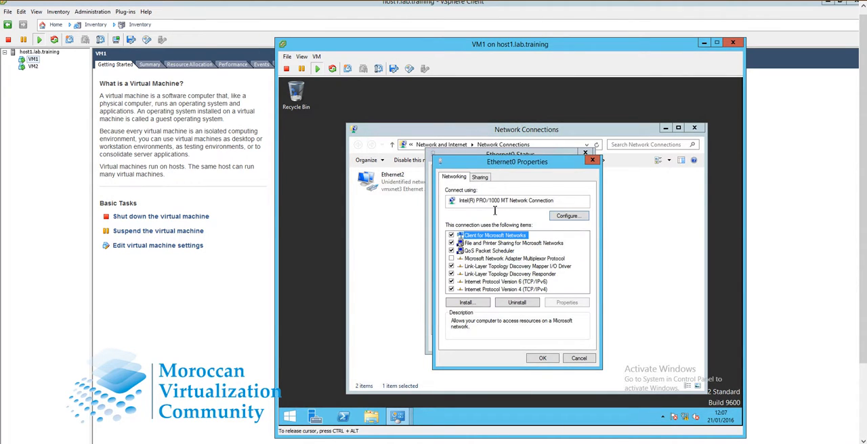
{"action": "left_click_drag", "start_coordinate": [466, 201], "coordinate": [542, 200]}
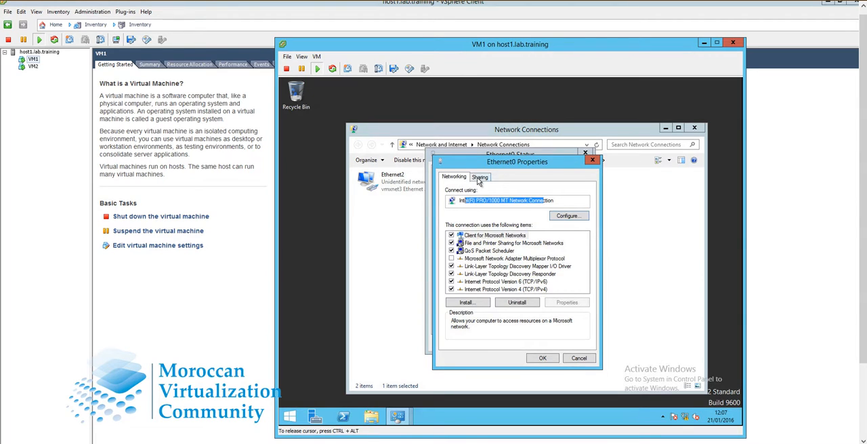
{"action": "left_click", "coordinate": [479, 179]}
{"action": "left_click", "coordinate": [459, 180]}
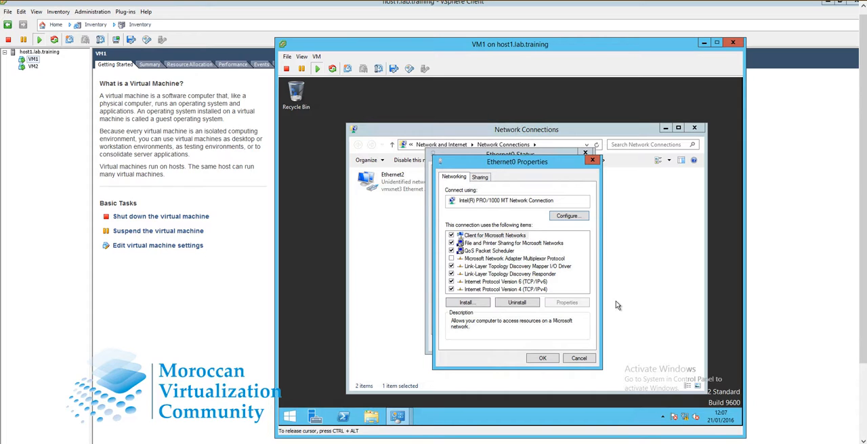
{"action": "left_click", "coordinate": [594, 162]}
{"action": "left_click", "coordinate": [585, 152]}
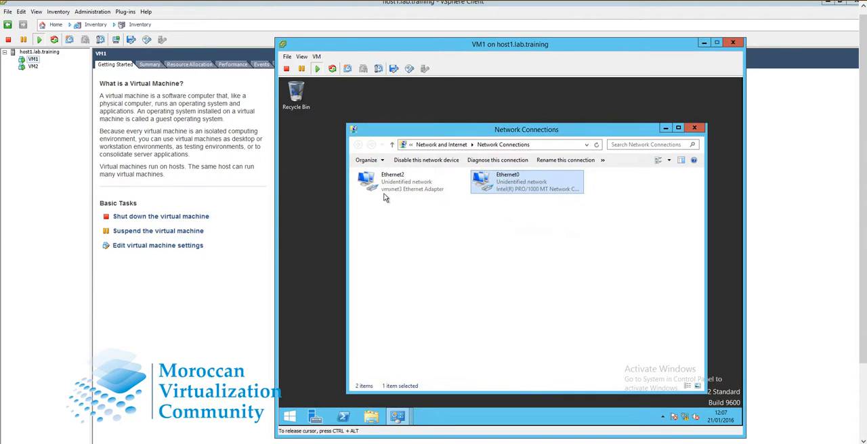
{"action": "left_click", "coordinate": [391, 194]}
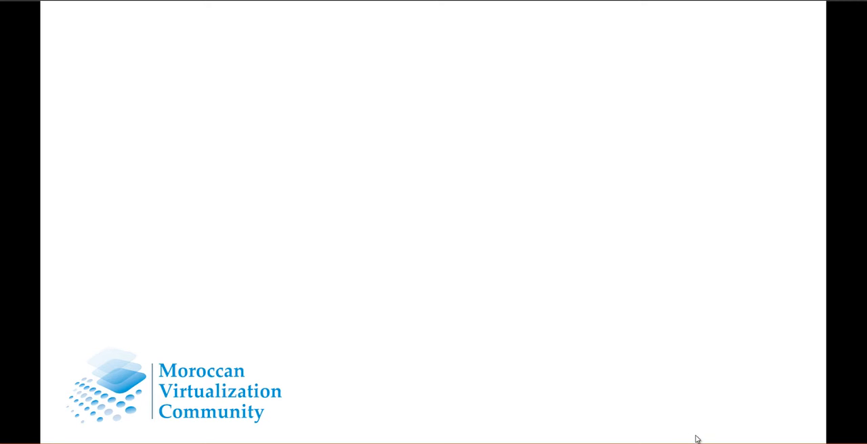
{"action": "key", "text": "Right"}
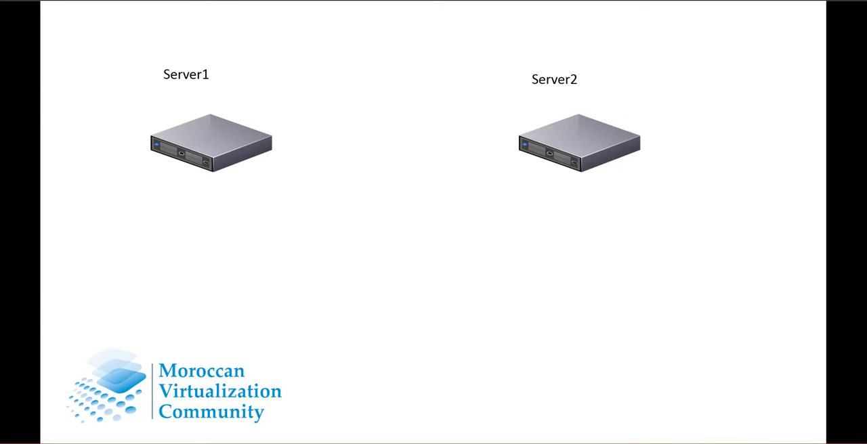
{"action": "key", "text": "Right"}
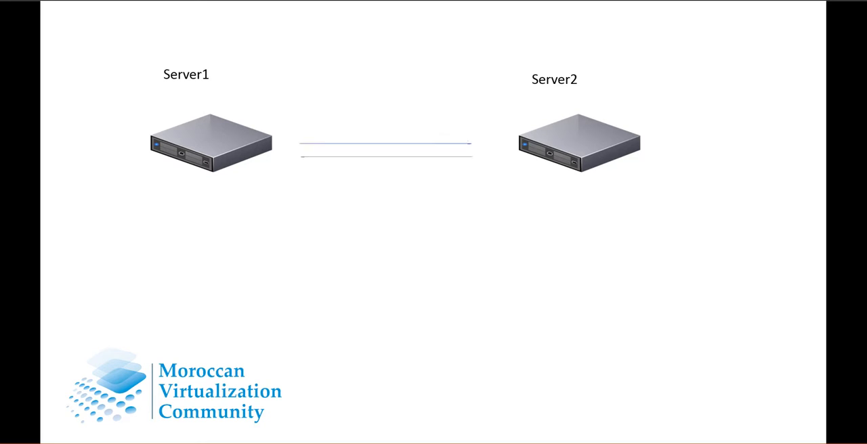
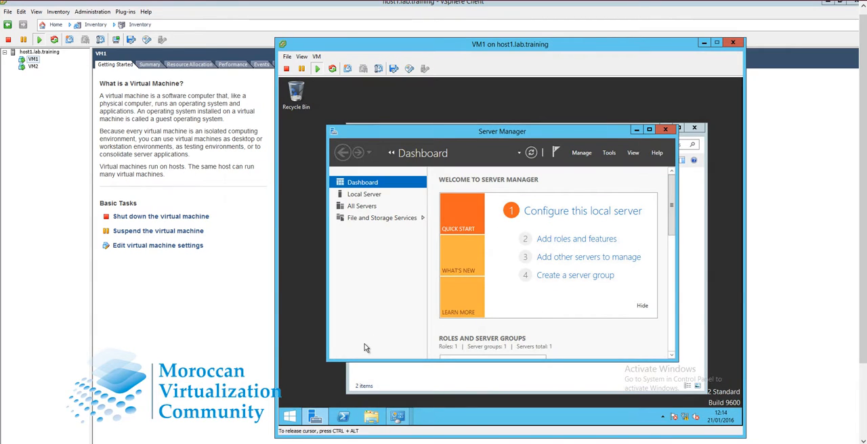
Step: Open the TCP/IPv4 properties of the Ethernet0 connection from the VM1 guest's network connections
{"action": "right_click", "coordinate": [690, 419]}
{"action": "left_click", "coordinate": [668, 408]}
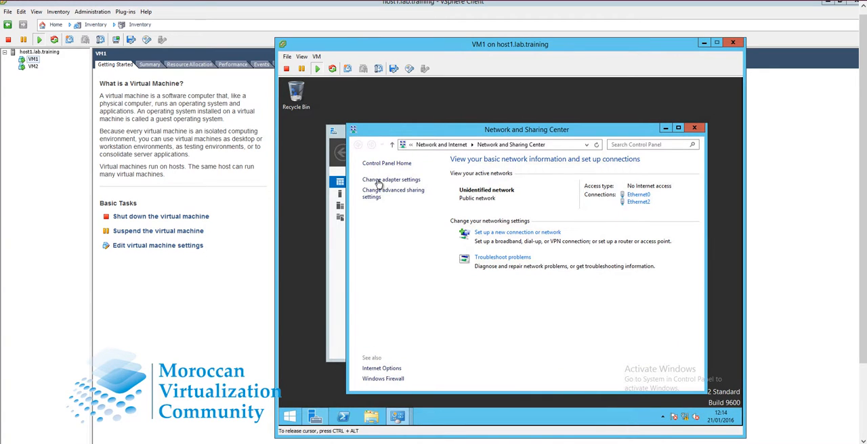
{"action": "left_click", "coordinate": [379, 181]}
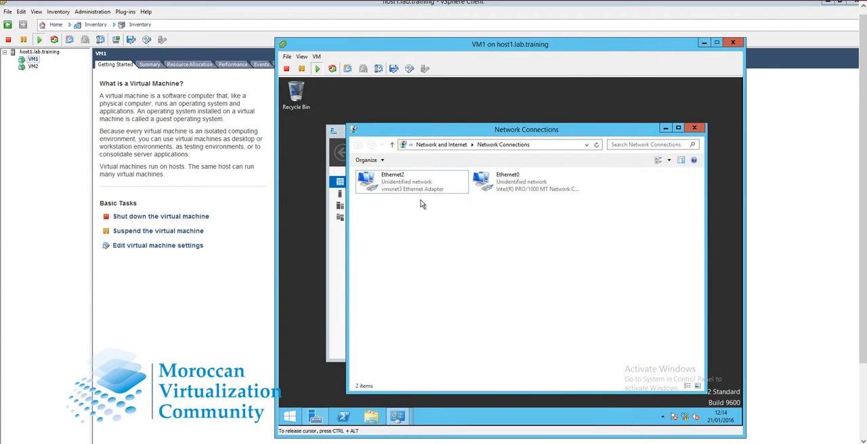
{"action": "right_click", "coordinate": [523, 192]}
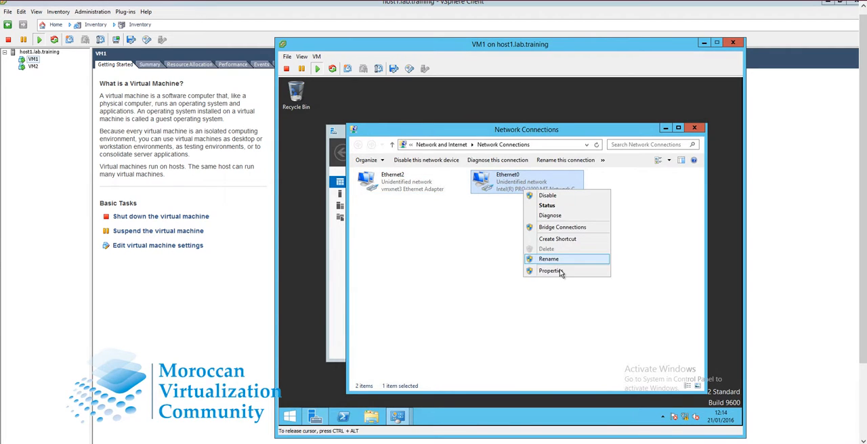
{"action": "left_click", "coordinate": [551, 271]}
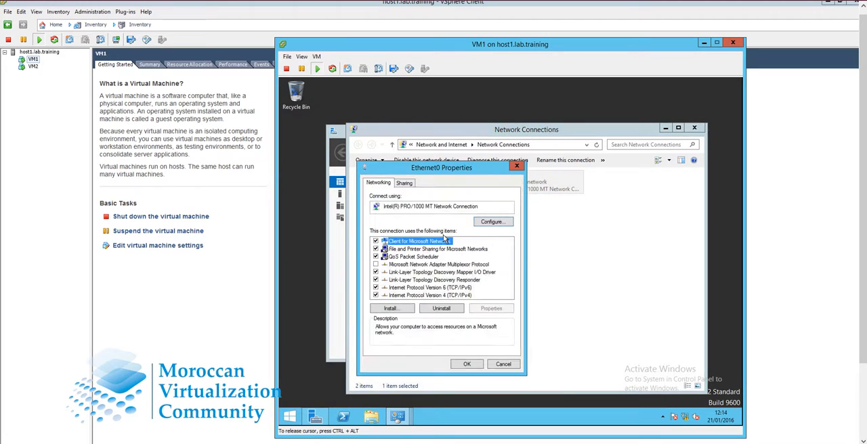
{"action": "left_click", "coordinate": [474, 296]}
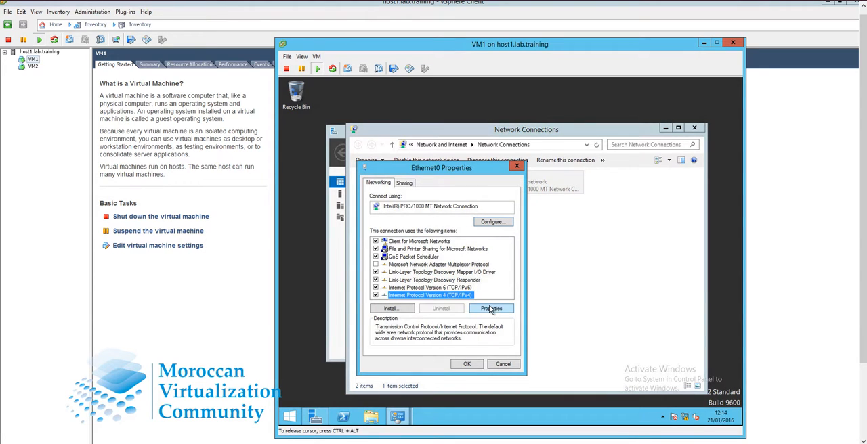
{"action": "left_click", "coordinate": [491, 308]}
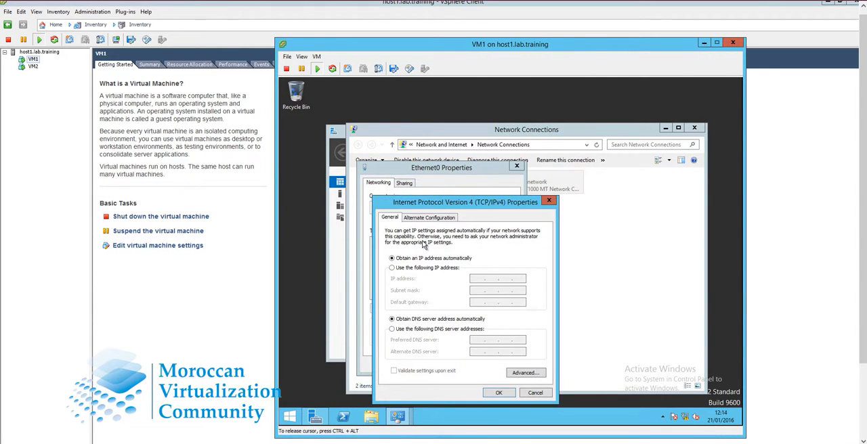
Step: Assign Ethernet0 on VM1 the static IP address 192.168.1.2 with subnet mask 255.255.255.0, and close its properties
{"action": "left_click", "coordinate": [398, 271]}
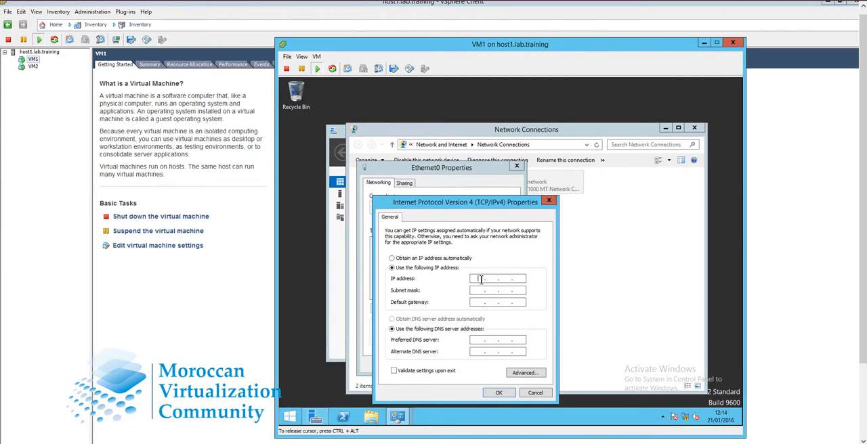
{"action": "left_click", "coordinate": [481, 279]}
{"action": "type", "text": "1921681 .2"}
{"action": "key", "text": "Tab"}
{"action": "left_click", "coordinate": [499, 393]}
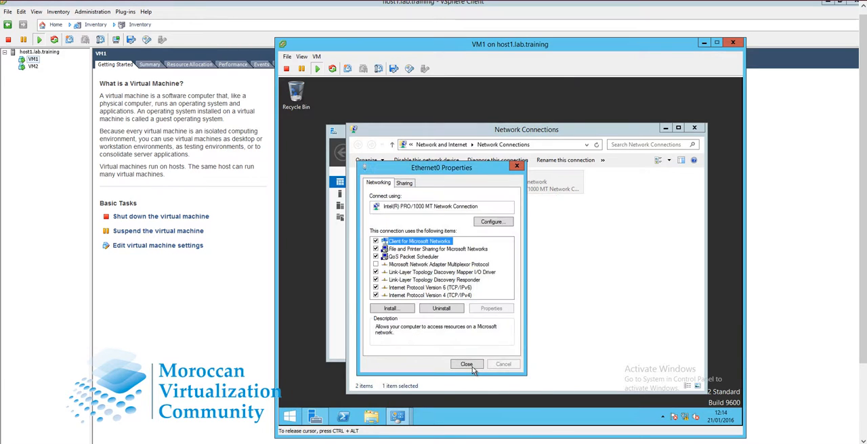
{"action": "left_click", "coordinate": [466, 365]}
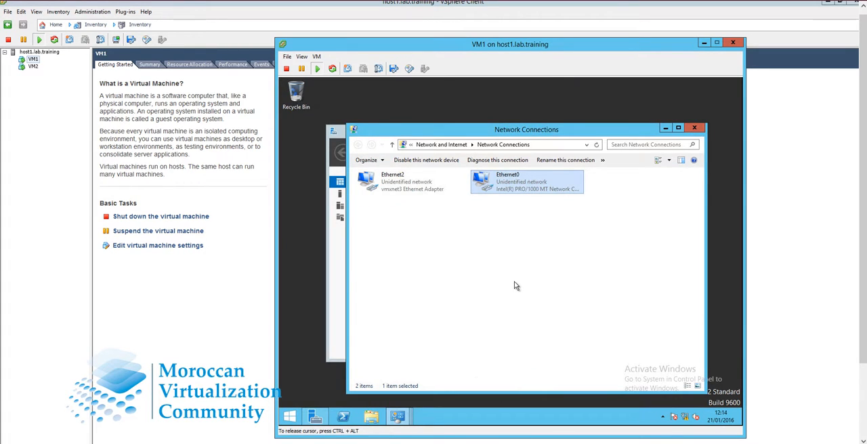
Step: Open the console of VM2 and bring up the guest's Network Connections window
{"action": "double_click", "coordinate": [32, 66]}
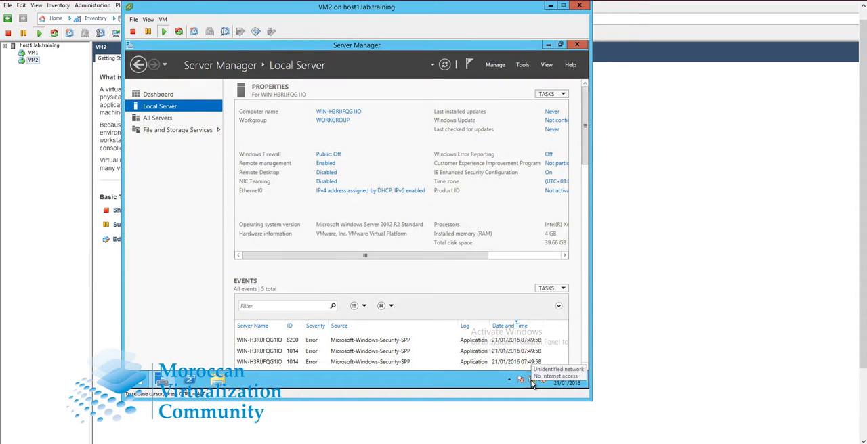
{"action": "right_click", "coordinate": [533, 384]}
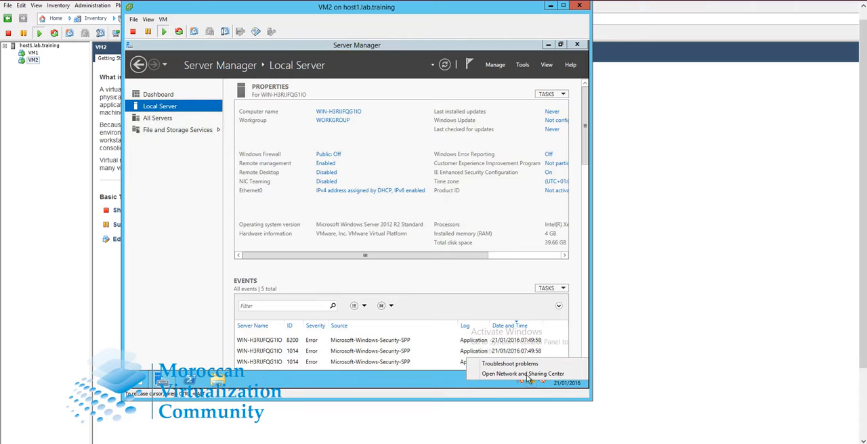
{"action": "left_click", "coordinate": [523, 376]}
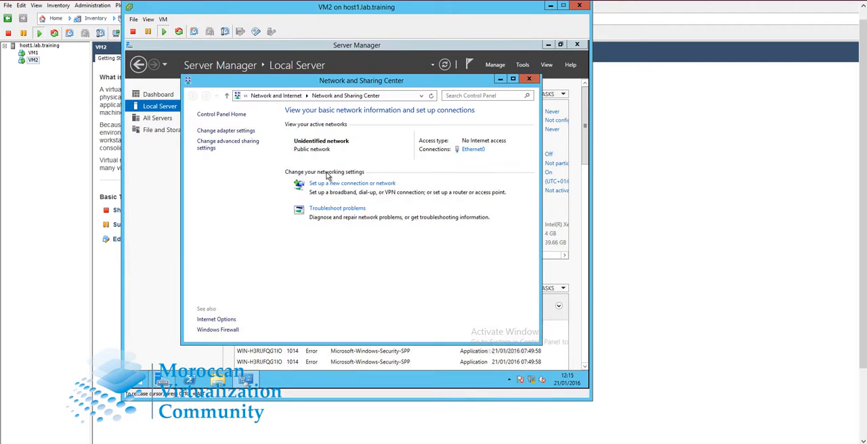
{"action": "left_click", "coordinate": [243, 132]}
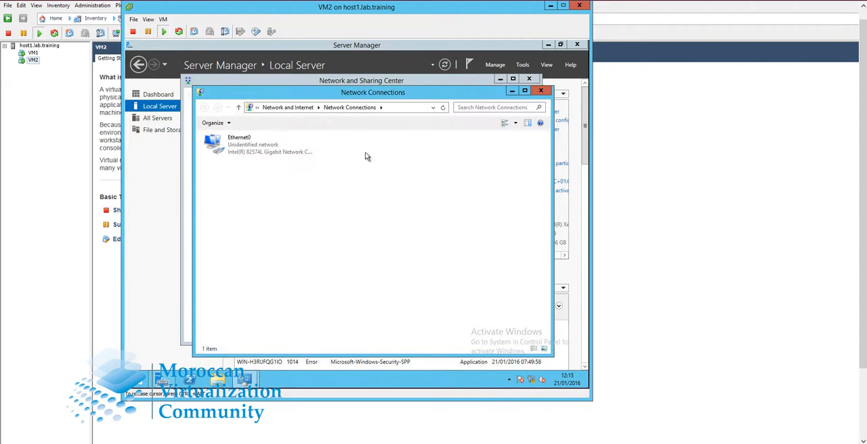
Step: Open the TCP/IPv4 properties of VM2's Ethernet0 connection
{"action": "left_click", "coordinate": [262, 151]}
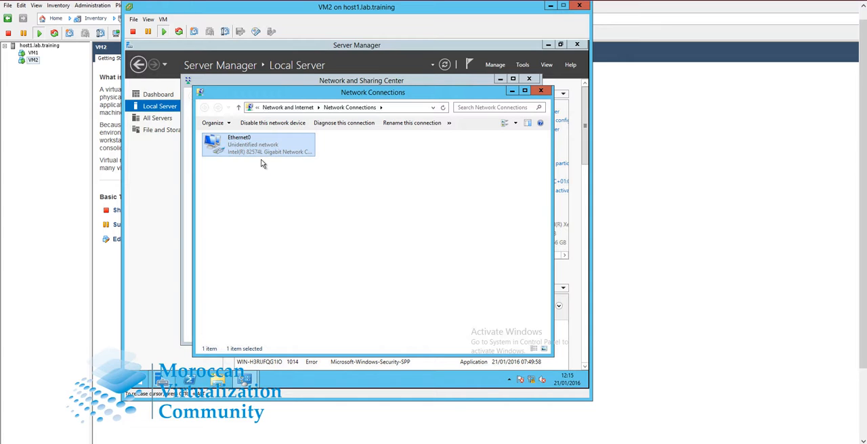
{"action": "right_click", "coordinate": [261, 151]}
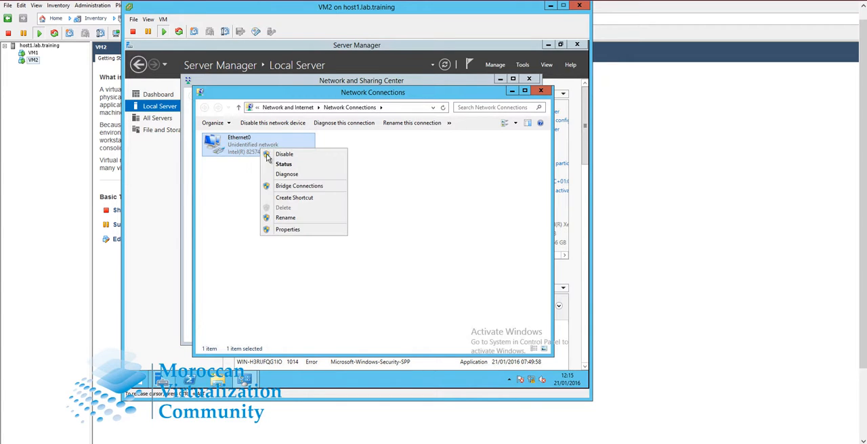
{"action": "left_click", "coordinate": [303, 231]}
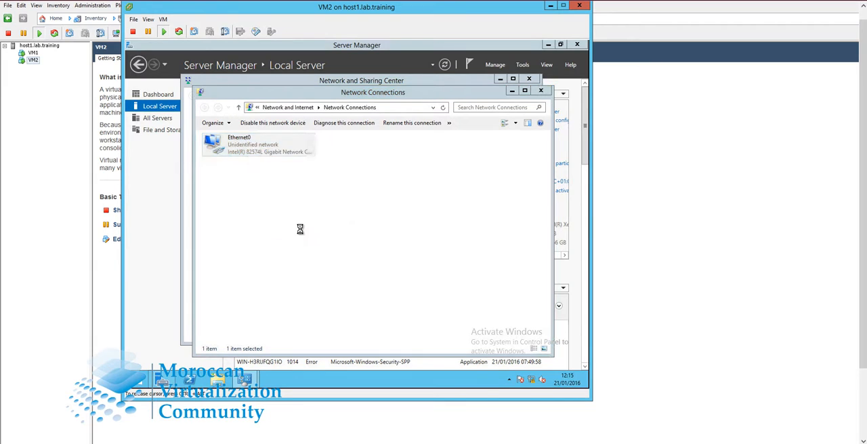
{"action": "left_click", "coordinate": [307, 258]}
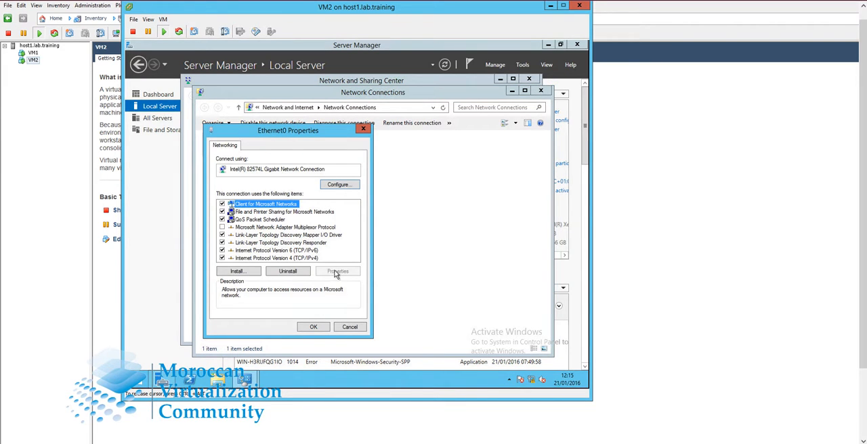
{"action": "left_click", "coordinate": [338, 271]}
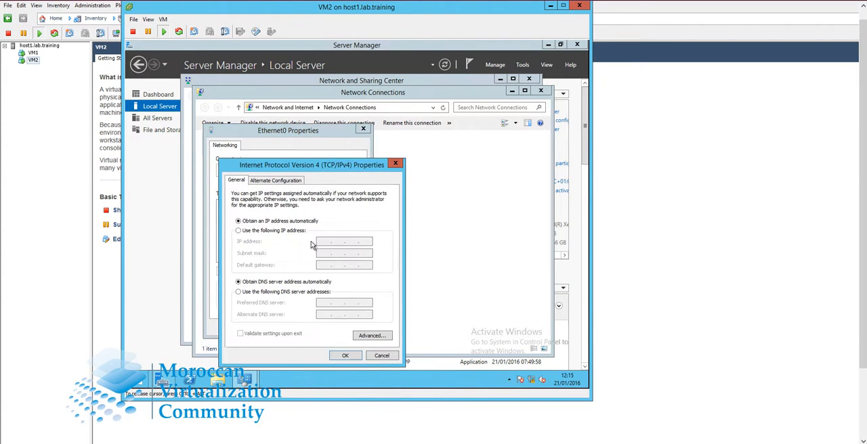
Step: Assign Ethernet0 on VM2 the static IP address 192.168.1.3 with the default subnet mask, and close its properties
{"action": "left_click", "coordinate": [238, 230]}
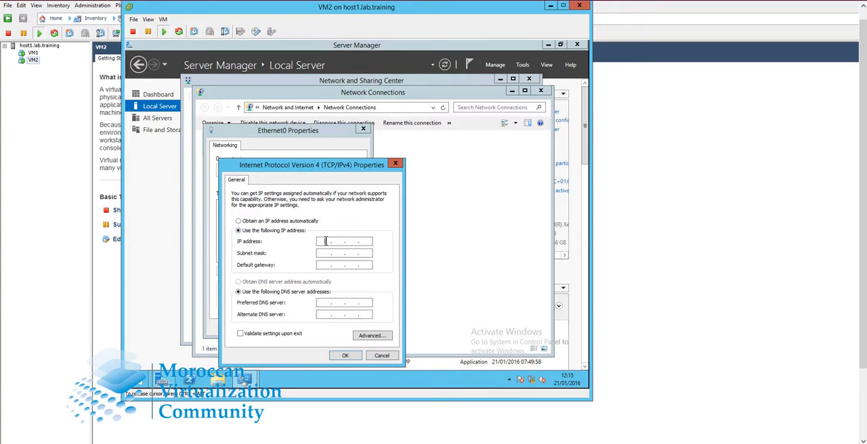
{"action": "left_click", "coordinate": [326, 241]}
{"action": "type", "text": "192 . 168 . 1 . 3"}
{"action": "key", "text": "Tab"}
{"action": "left_click", "coordinate": [339, 354]}
{"action": "left_click", "coordinate": [313, 327]}
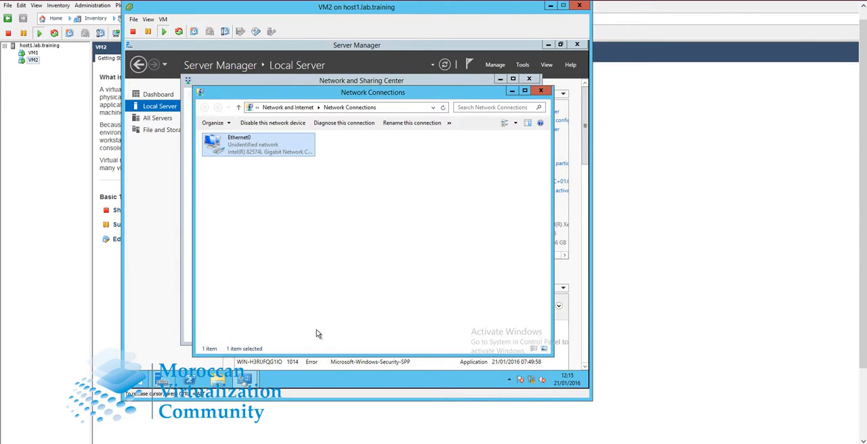
{"action": "left_click", "coordinate": [332, 280]}
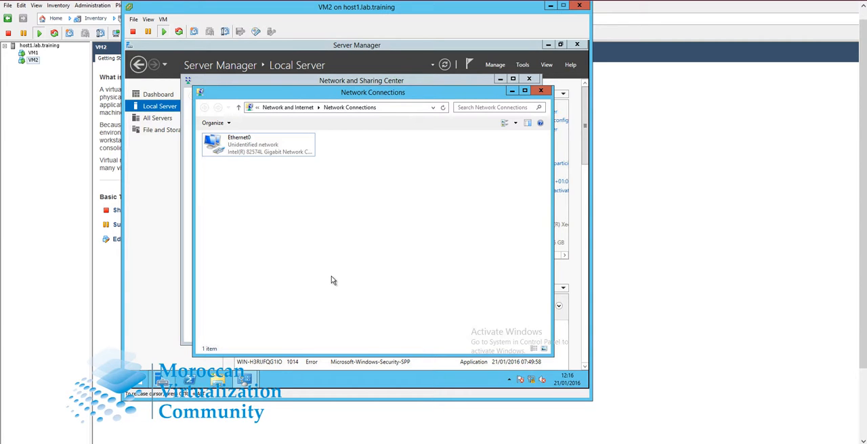
Step: Return to the vSphere Client and examine the networking configuration of host1.lab.training, including the VMs attached to vSwitch0
{"action": "left_click", "coordinate": [64, 224]}
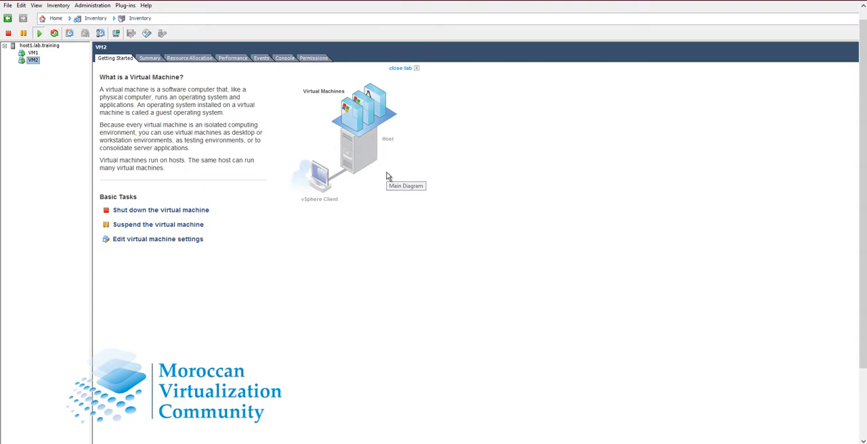
{"action": "left_click", "coordinate": [56, 48]}
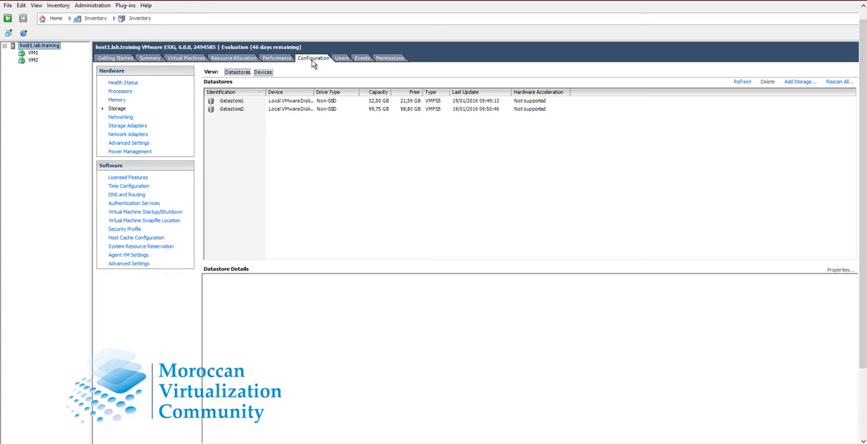
{"action": "left_click", "coordinate": [128, 119]}
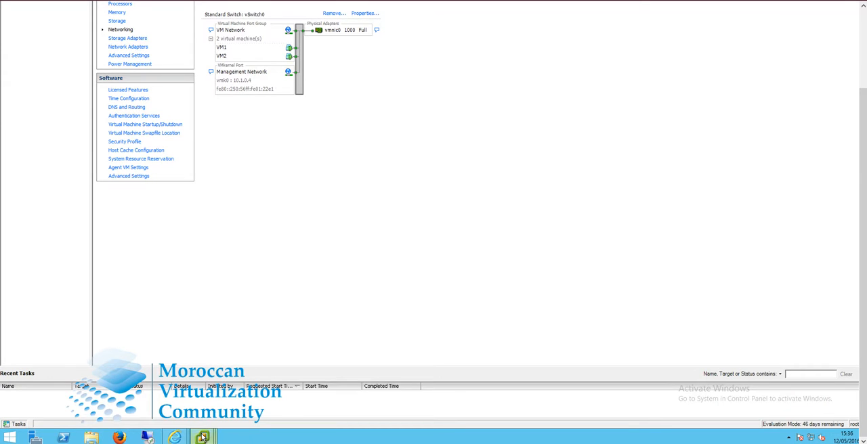
Step: Switch back to the VM1 console and start Windows PowerShell in the guest
{"action": "mouse_move", "coordinate": [201, 437]}
{"action": "left_click", "coordinate": [278, 387]}
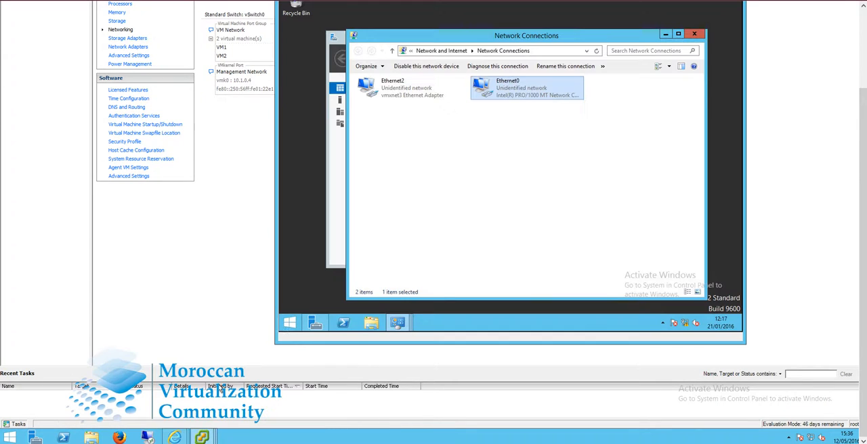
{"action": "left_click", "coordinate": [382, 293]}
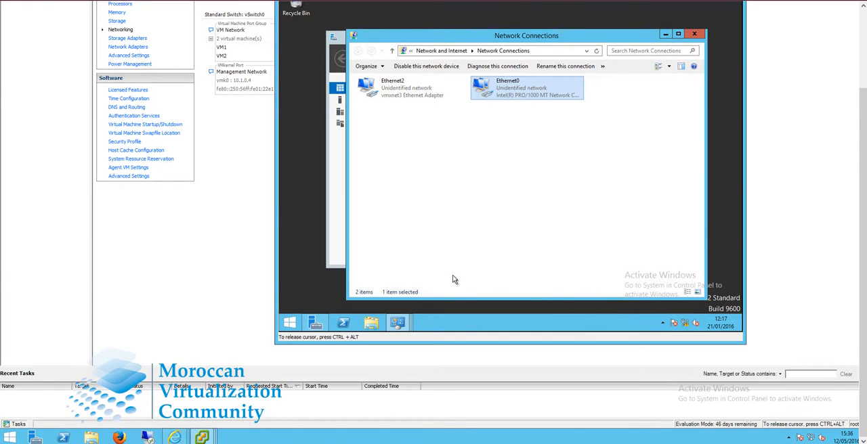
{"action": "left_click", "coordinate": [454, 280]}
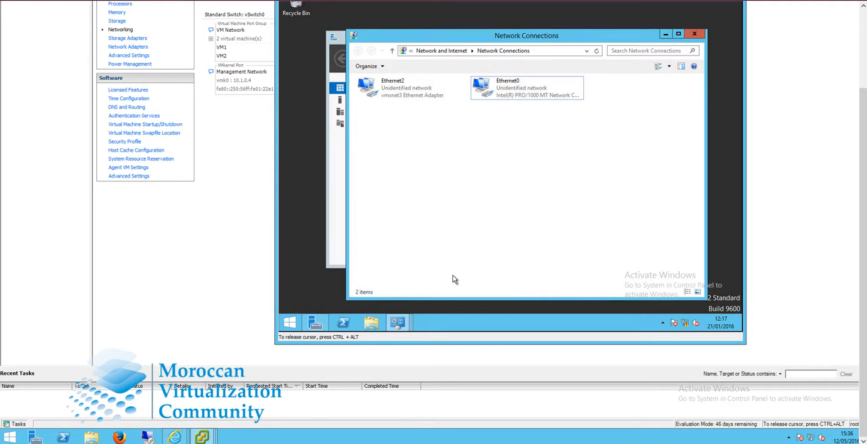
{"action": "left_click", "coordinate": [348, 325]}
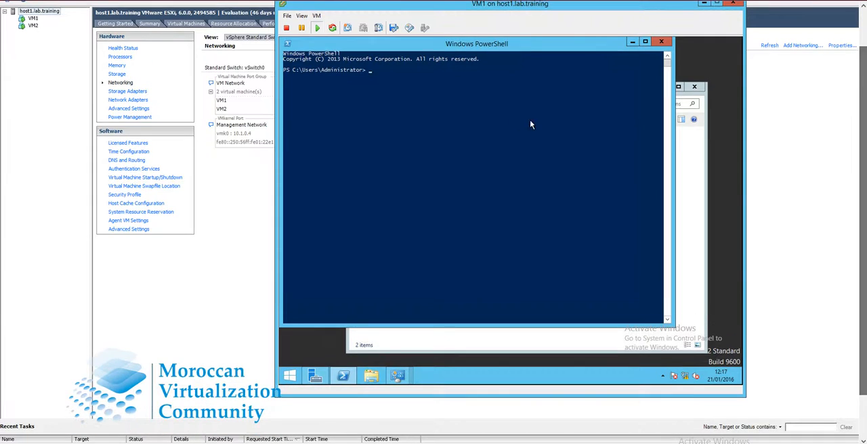
{"action": "left_click", "coordinate": [517, 118]}
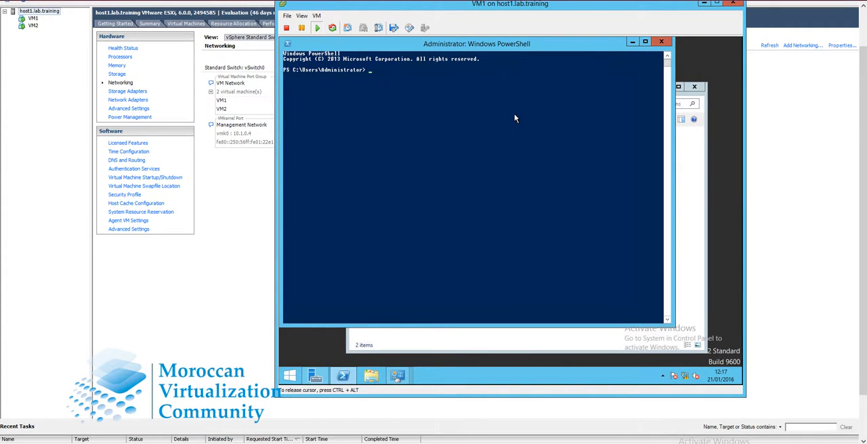
Step: Ping VM2 at 192.168.1.3 from VM1 to test connectivity between the two virtual machines
{"action": "type", "text": "ping 892.168."}
{"action": "key", "text": "Return"}
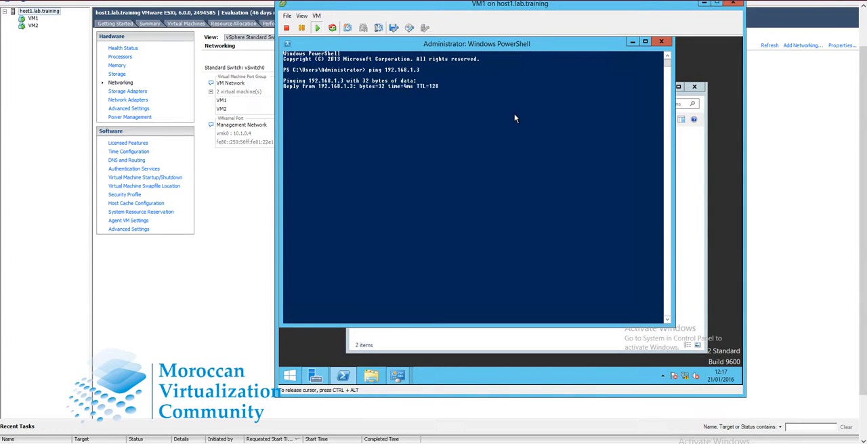